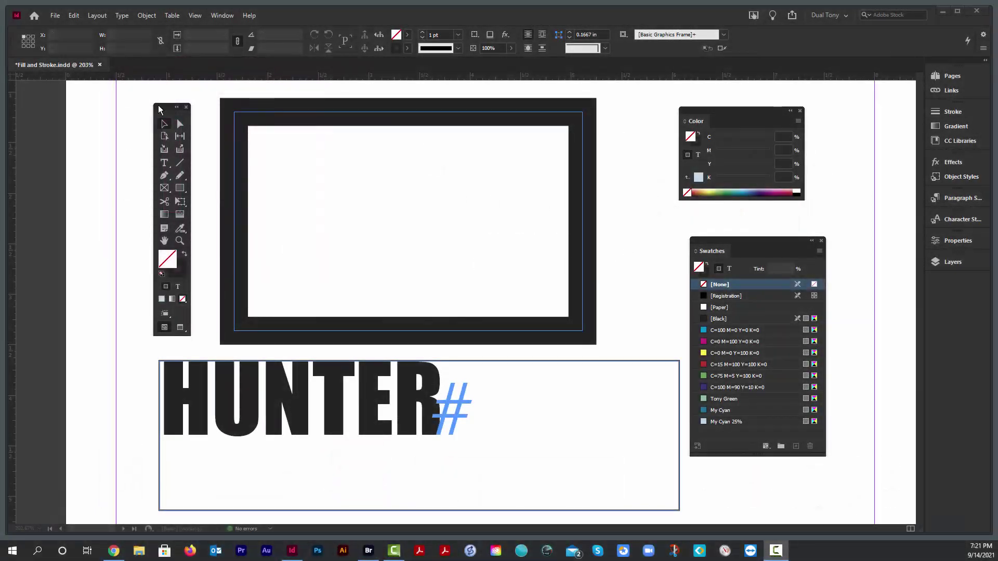
# Give the large frame a yellow C=0 M=0 Y=100 K=0 fill and a cyan stroke
pyautogui.moveTo(162, 108); pyautogui.dragTo(155, 104)
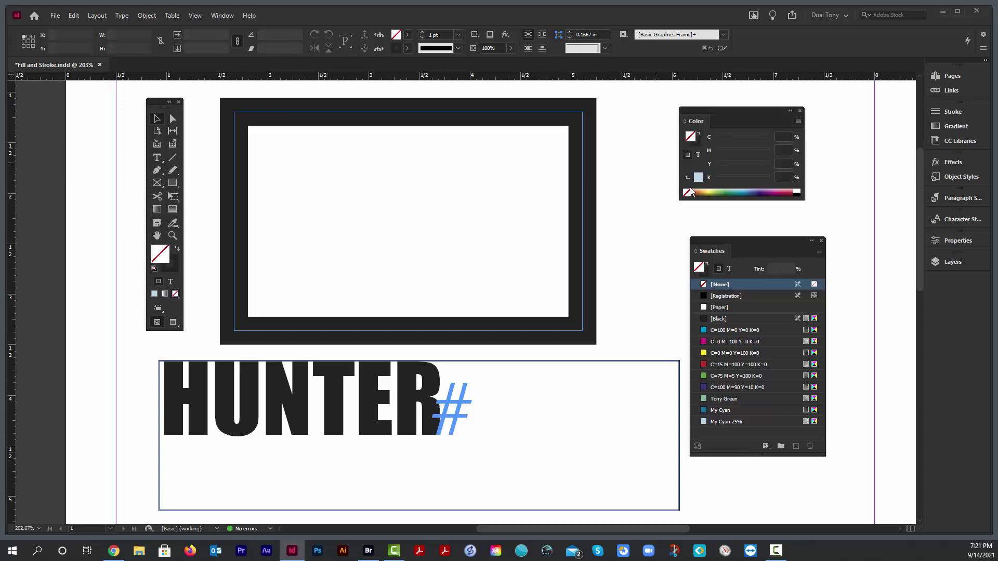
pyautogui.click(240, 230)
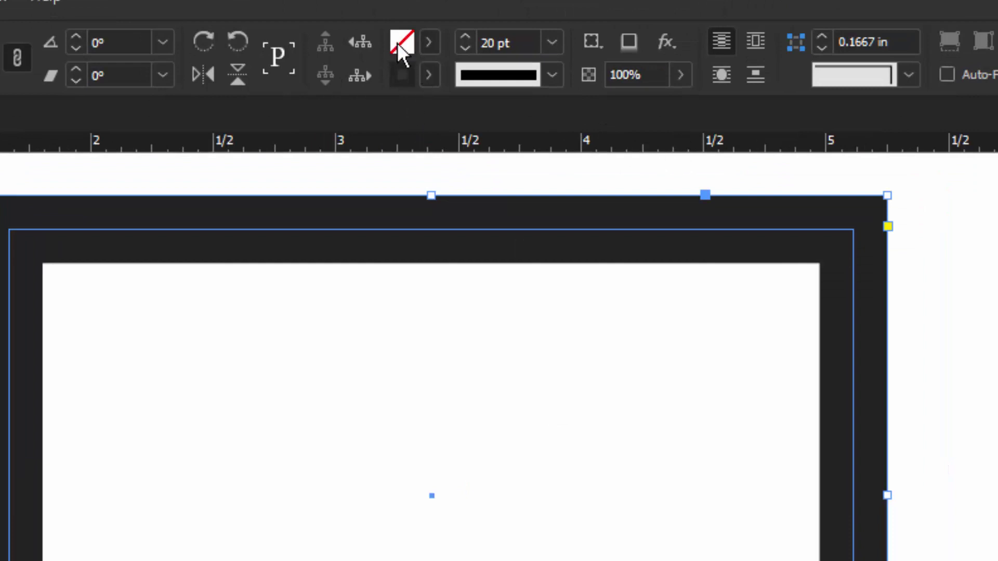
pyautogui.click(427, 41)
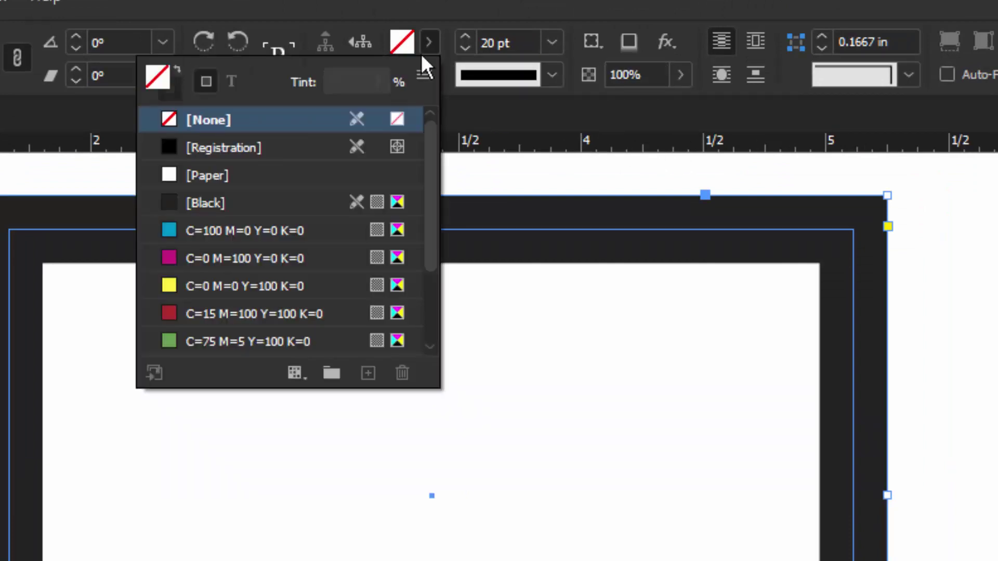
pyautogui.click(238, 286)
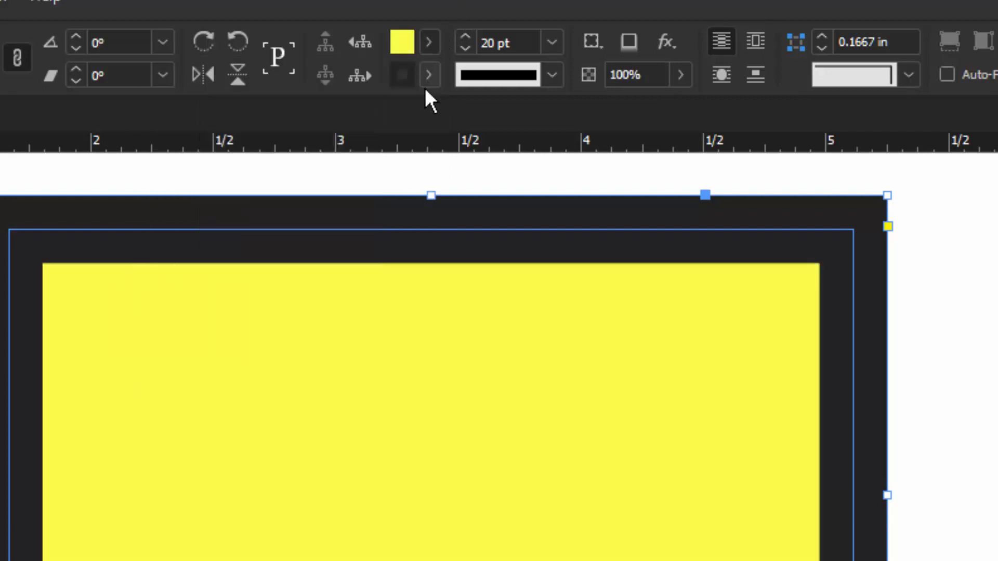
pyautogui.click(428, 75)
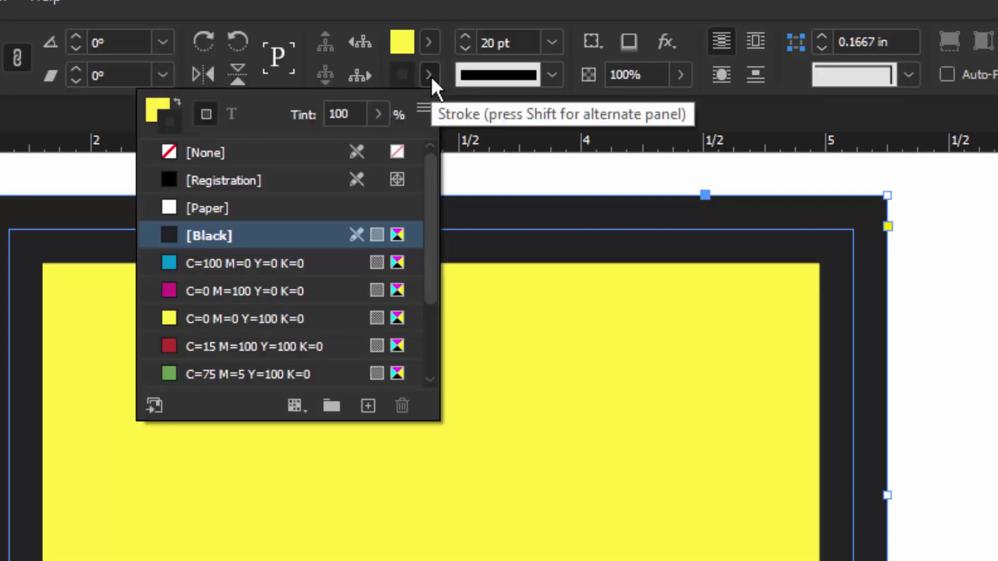
pyautogui.click(285, 262)
pyautogui.click(965, 328)
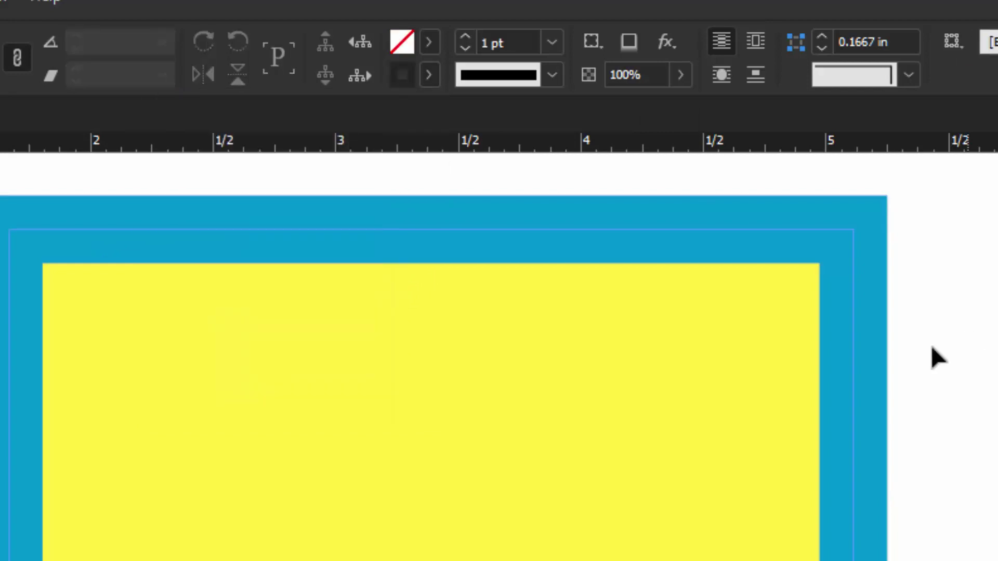
pyautogui.click(705, 382)
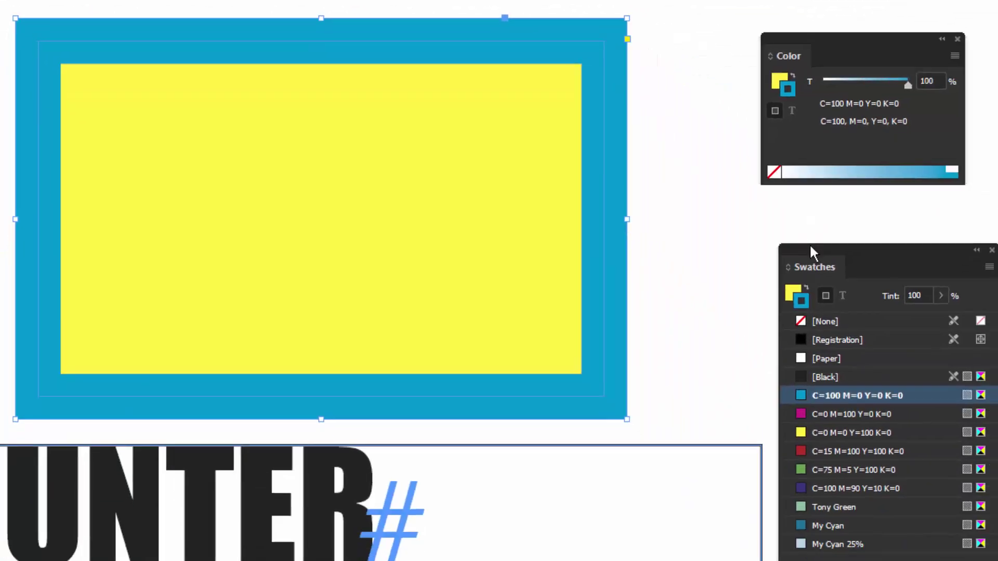
# Float the Swatches panel out beside the frame, separated from the Color panel
pyautogui.moveTo(809, 244); pyautogui.dragTo(584, 49)
pyautogui.moveTo(830, 42); pyautogui.dragTo(827, 63)
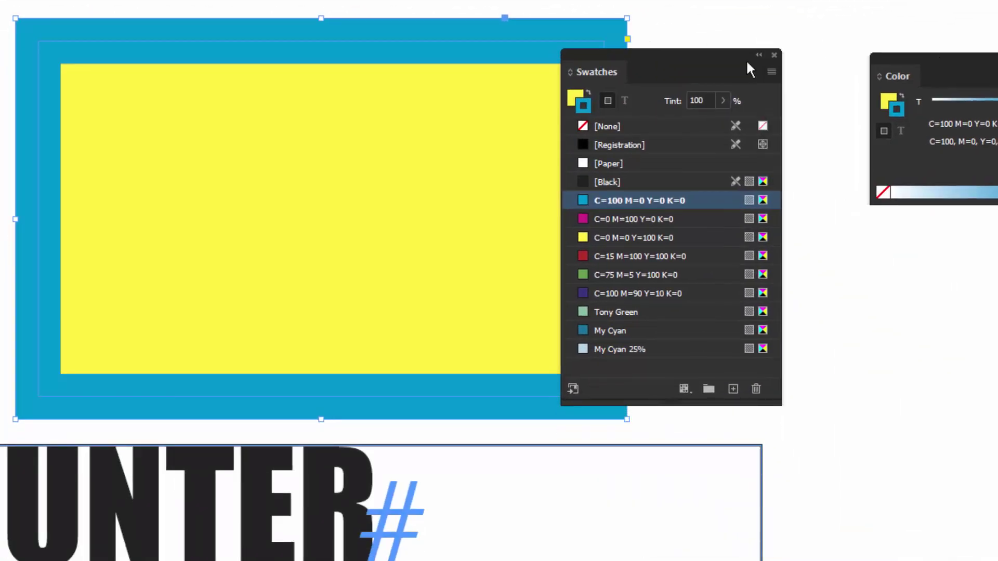
pyautogui.moveTo(655, 52); pyautogui.dragTo(710, 49)
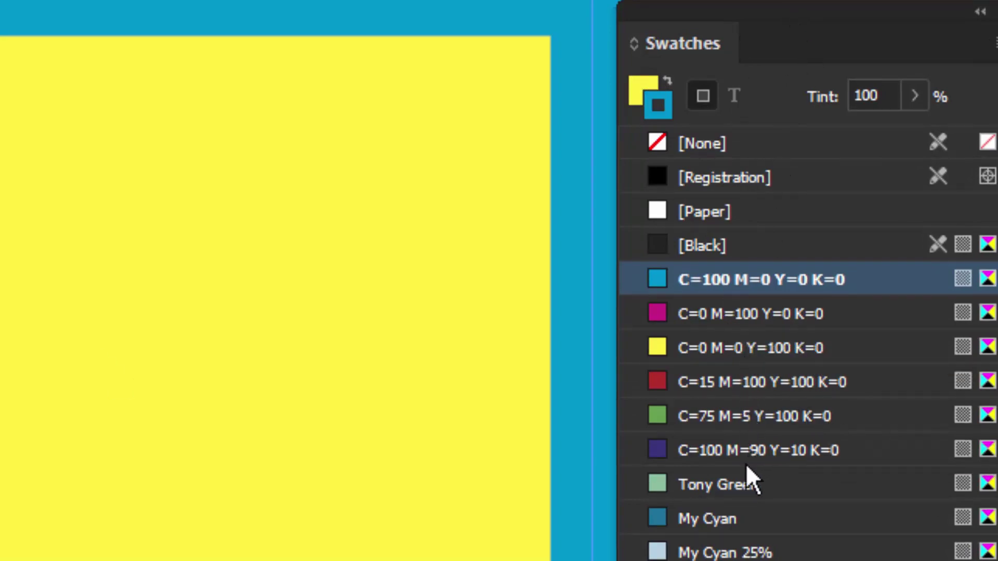
# Apply red C=15 M=100 Y=100 K=0 to the stroke and cyan C=100 M=0 Y=0 K=0 to the fill
pyautogui.moveTo(747, 375); pyautogui.dragTo(723, 426)
pyautogui.click(718, 379)
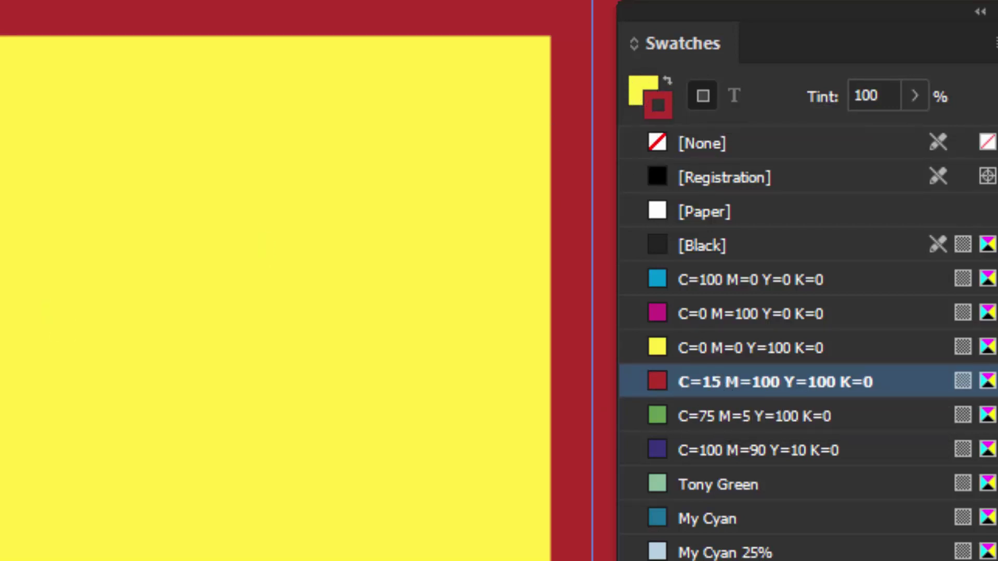
pyautogui.click(640, 85)
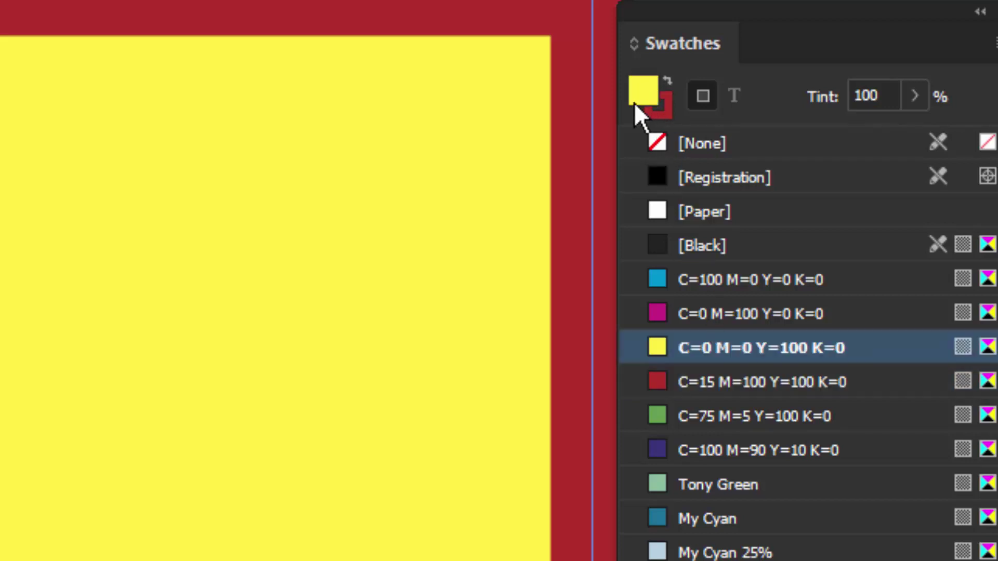
pyautogui.click(777, 277)
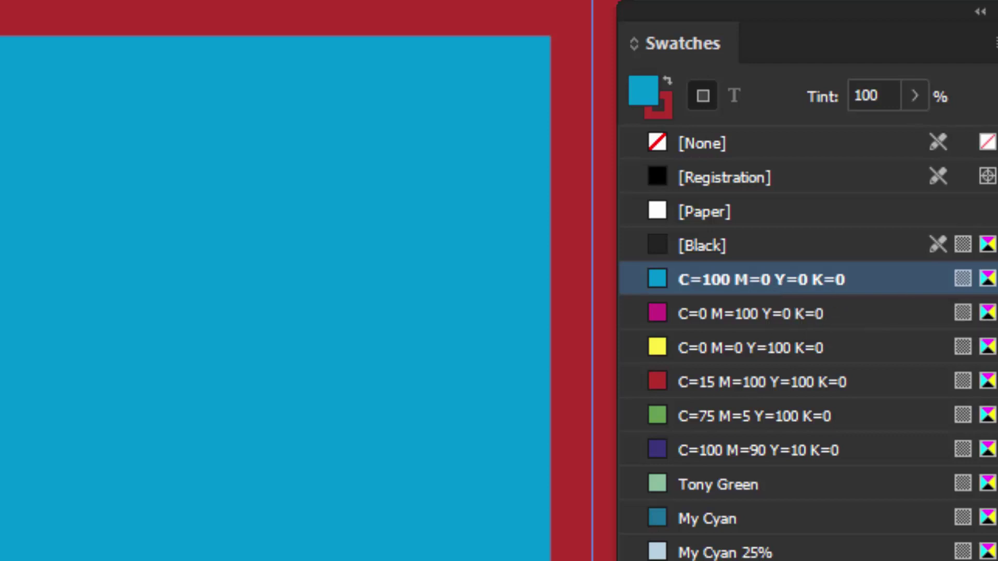
pyautogui.moveTo(807, 13); pyautogui.dragTo(995, 558)
# Bring the Color panel onto the canvas and switch it to CMYK mode
pyautogui.moveTo(995, 49); pyautogui.dragTo(684, 49)
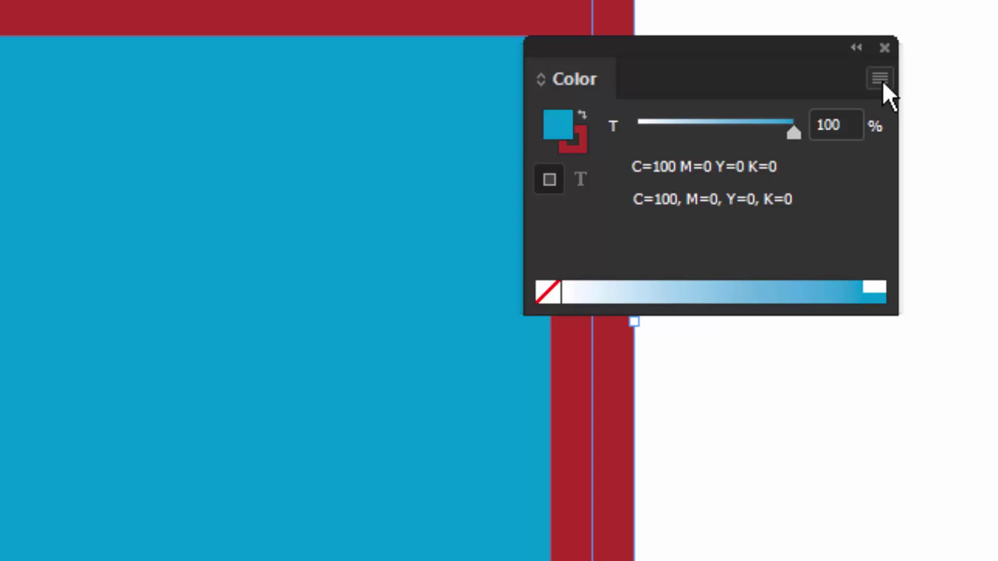
pyautogui.moveTo(795, 133); pyautogui.dragTo(898, 112)
pyautogui.click(879, 79)
pyautogui.click(967, 201)
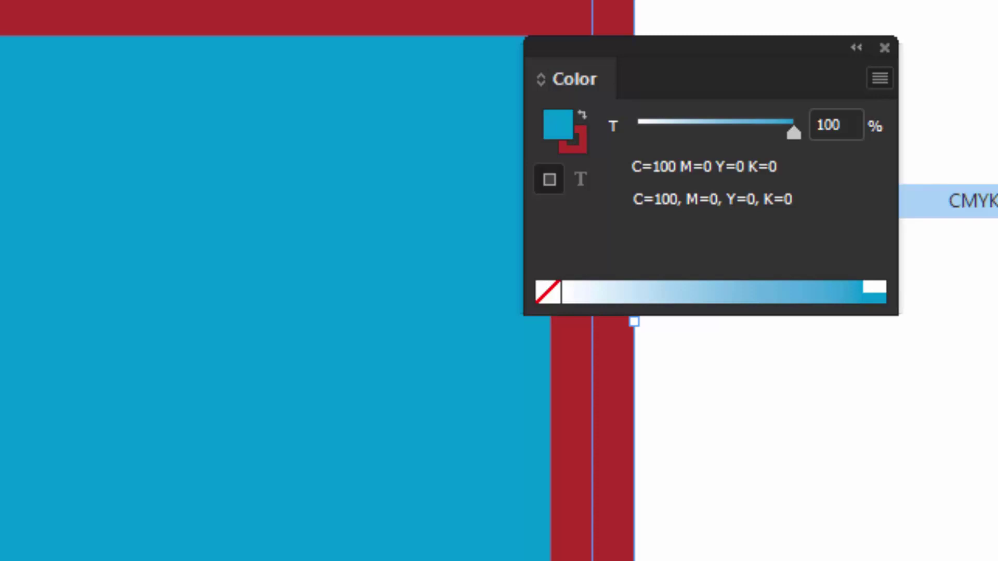
pyautogui.moveTo(687, 41); pyautogui.dragTo(726, 26)
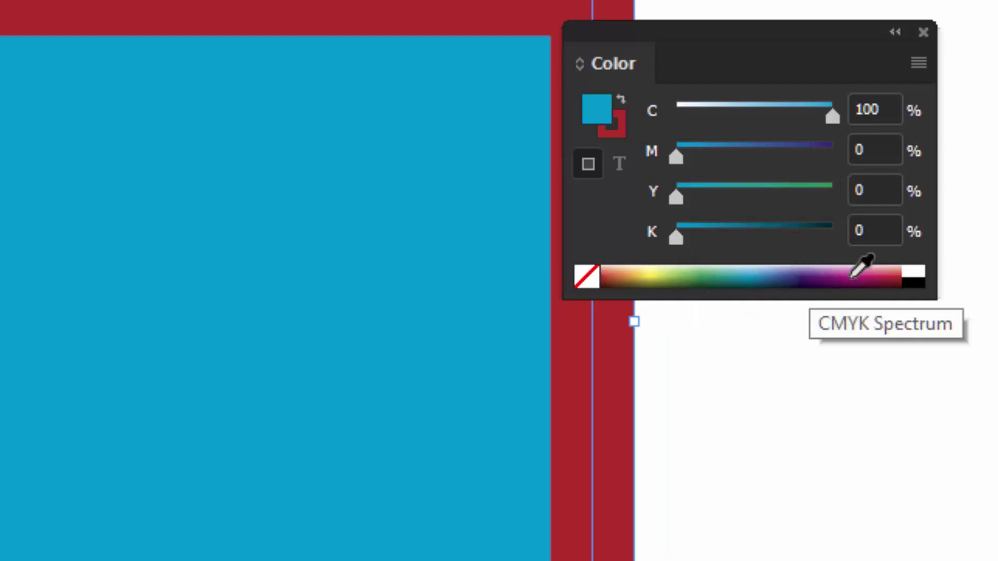
# Mix the fill to green C=81 M=0 Y=67 K=0 using the spectrum and sliders
pyautogui.click(710, 275)
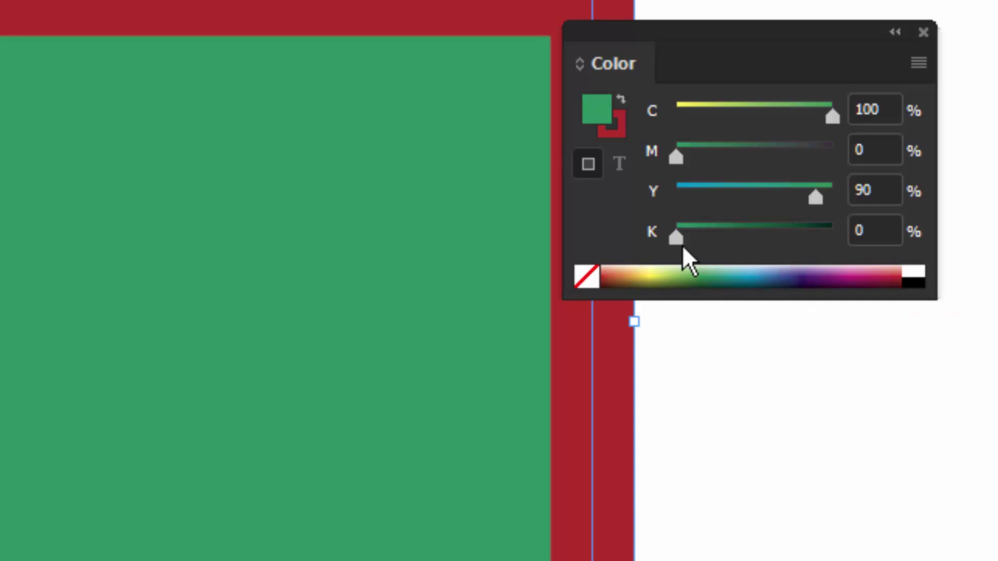
pyautogui.moveTo(834, 117); pyautogui.dragTo(770, 129)
pyautogui.moveTo(815, 197); pyautogui.dragTo(783, 197)
pyautogui.moveTo(775, 115); pyautogui.dragTo(806, 118)
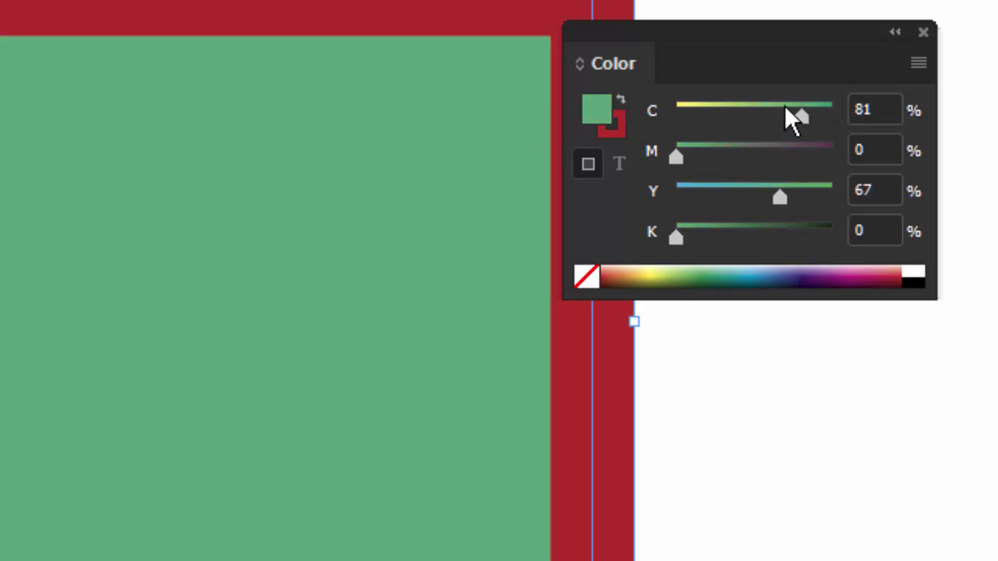
pyautogui.moveTo(690, 33); pyautogui.dragTo(754, 22)
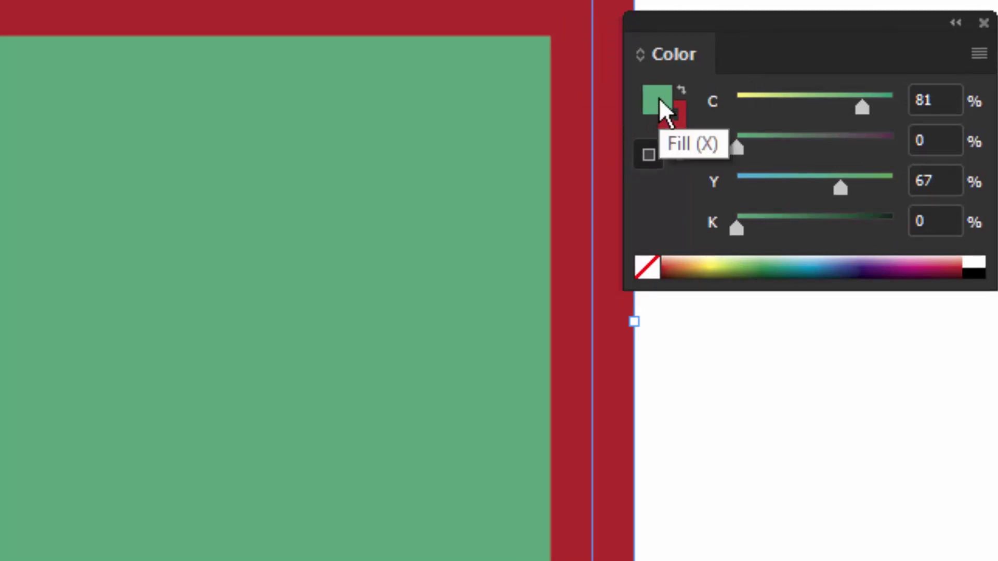
# Set the stroke in CMYK to a grey-green of C=36 M=0 Y=31 K=53, then deselect
pyautogui.click(680, 115)
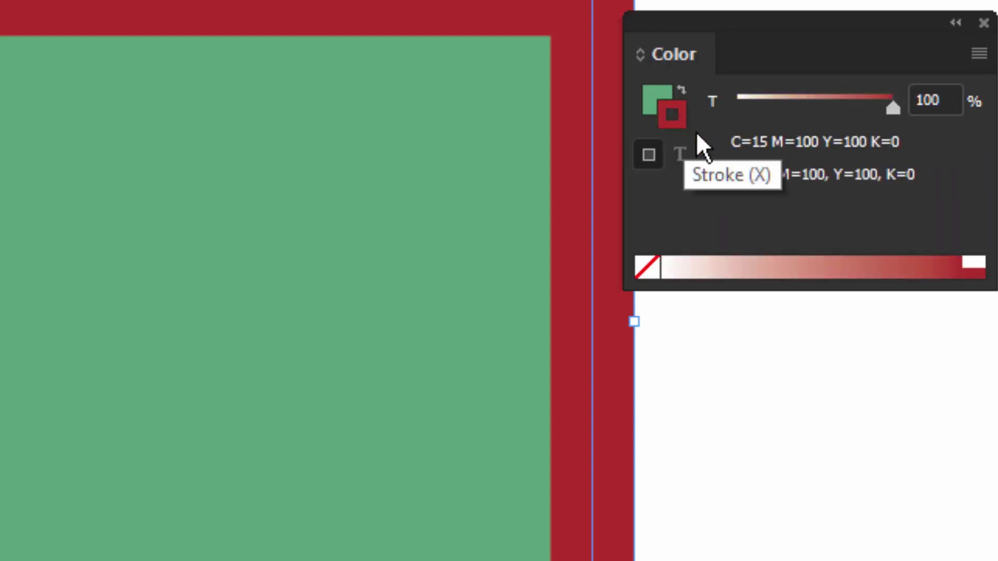
pyautogui.click(979, 53)
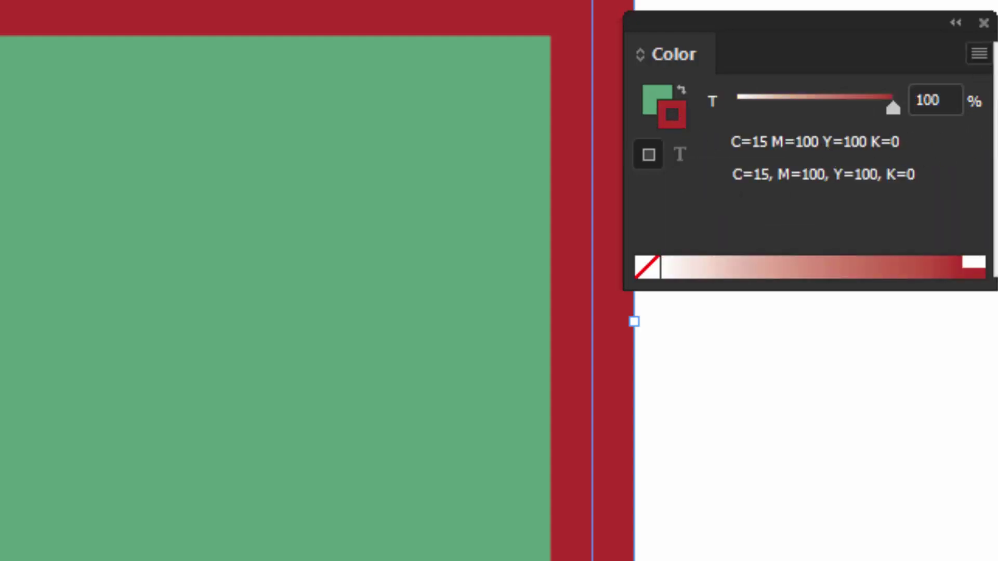
pyautogui.click(995, 93)
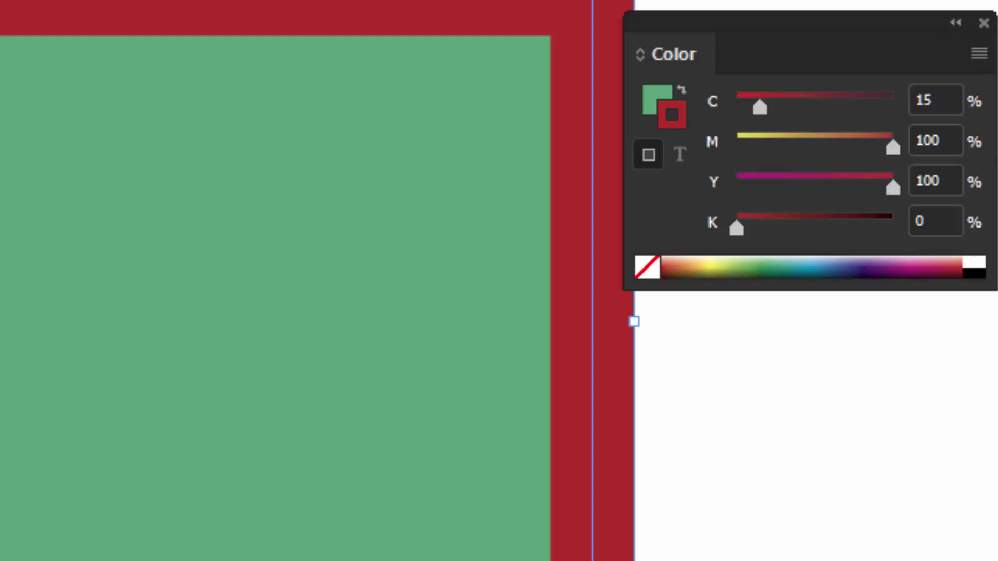
pyautogui.click(722, 264)
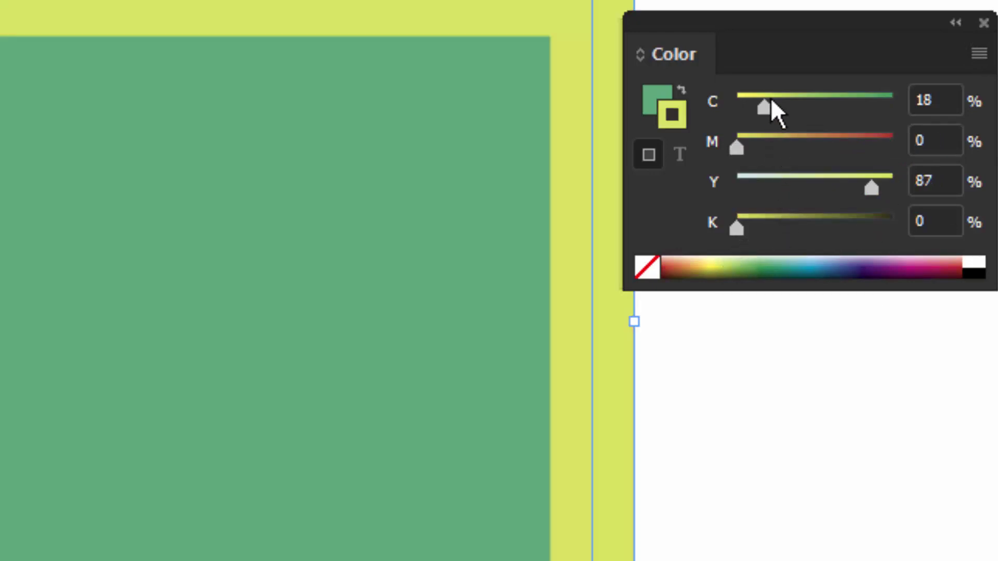
pyautogui.moveTo(761, 108); pyautogui.dragTo(823, 107)
pyautogui.hotkey('ctrl', 'z')
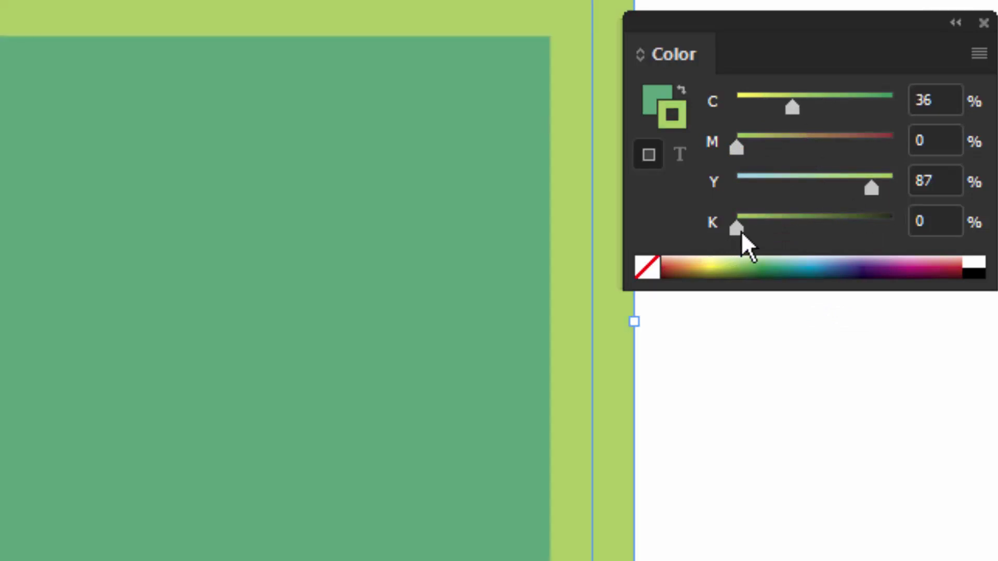
pyautogui.moveTo(740, 227); pyautogui.dragTo(817, 222)
pyautogui.moveTo(878, 192); pyautogui.dragTo(786, 199)
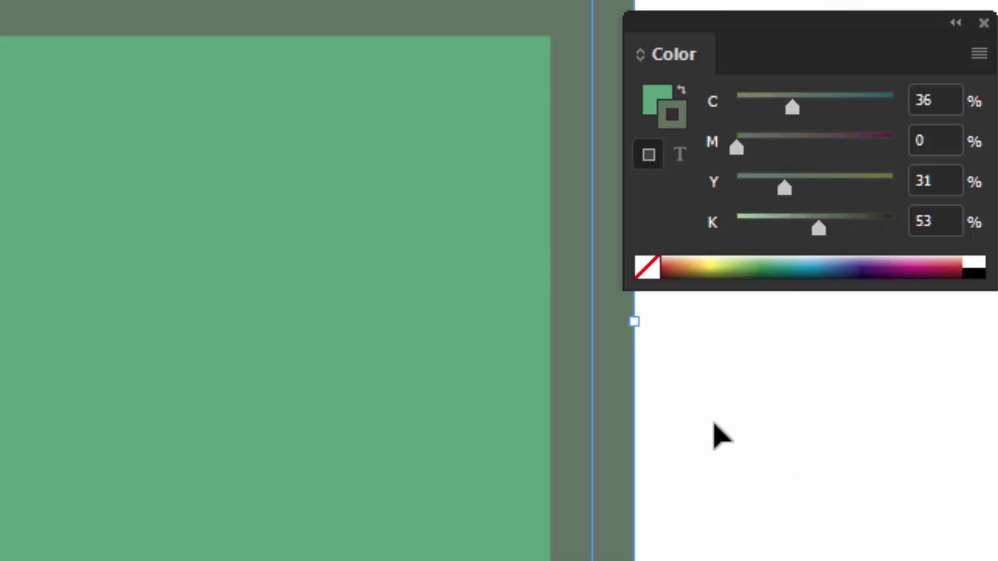
pyautogui.moveTo(860, 13); pyautogui.dragTo(863, 10)
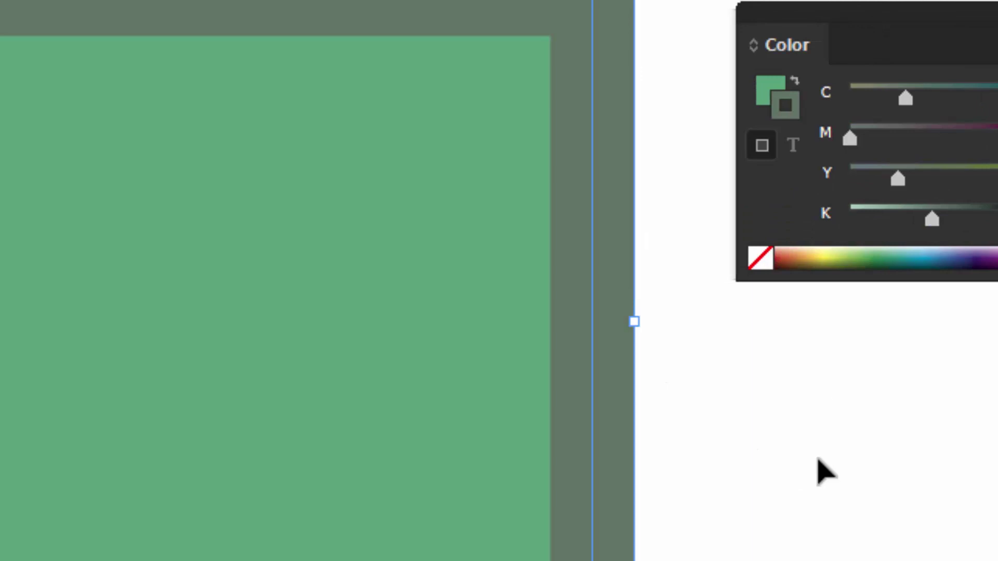
pyautogui.click(843, 436)
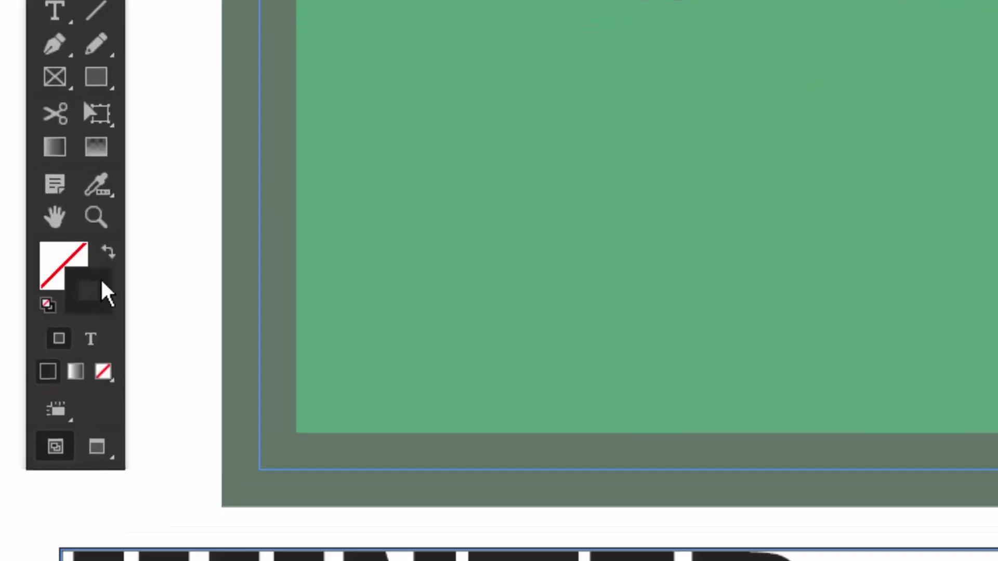
# Change the frame's fill to red d21511 (R=210 G=21 B=17) in the Color Picker
pyautogui.click(437, 182)
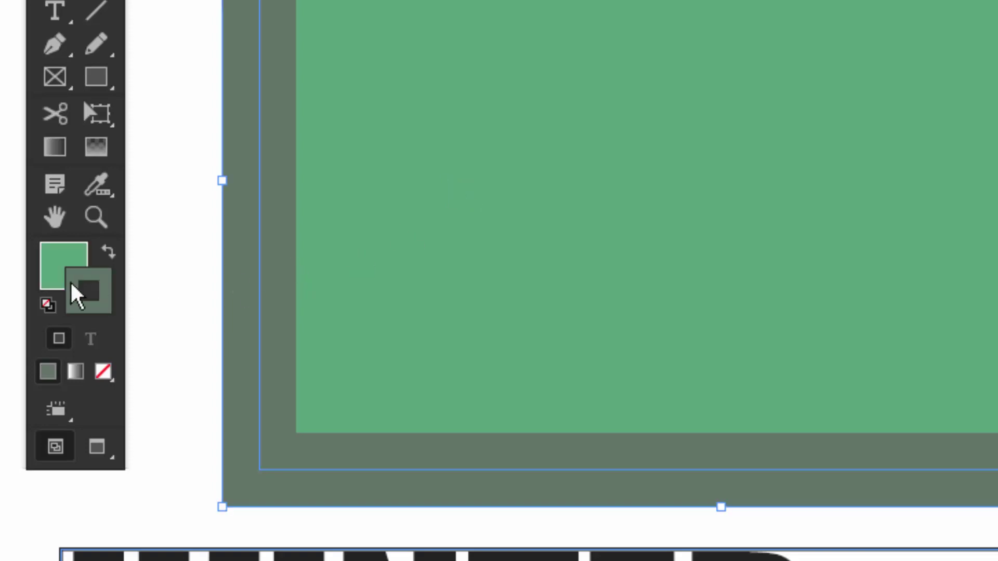
pyautogui.click(56, 262)
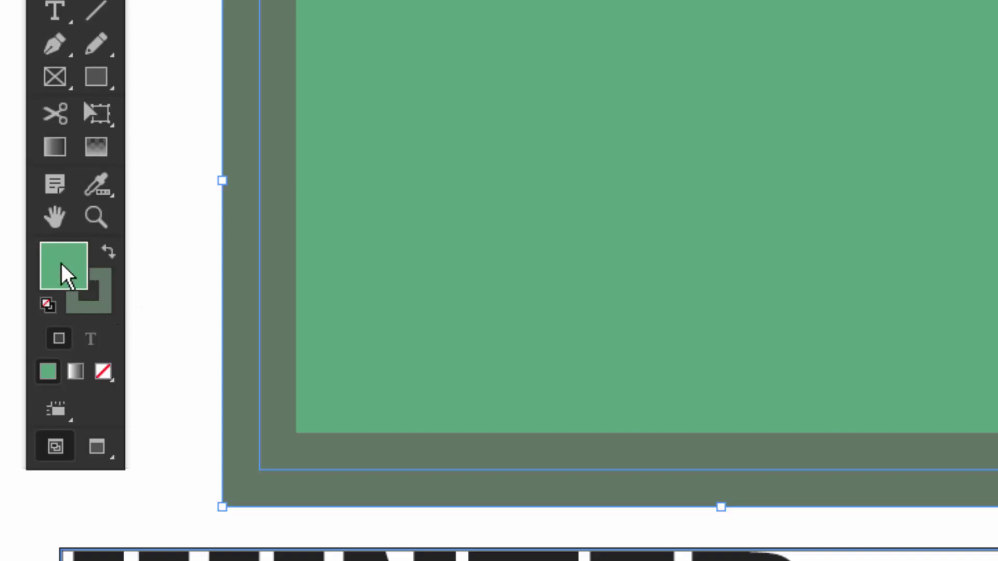
pyautogui.doubleClick(66, 276)
pyautogui.moveTo(902, 40); pyautogui.dragTo(898, 31)
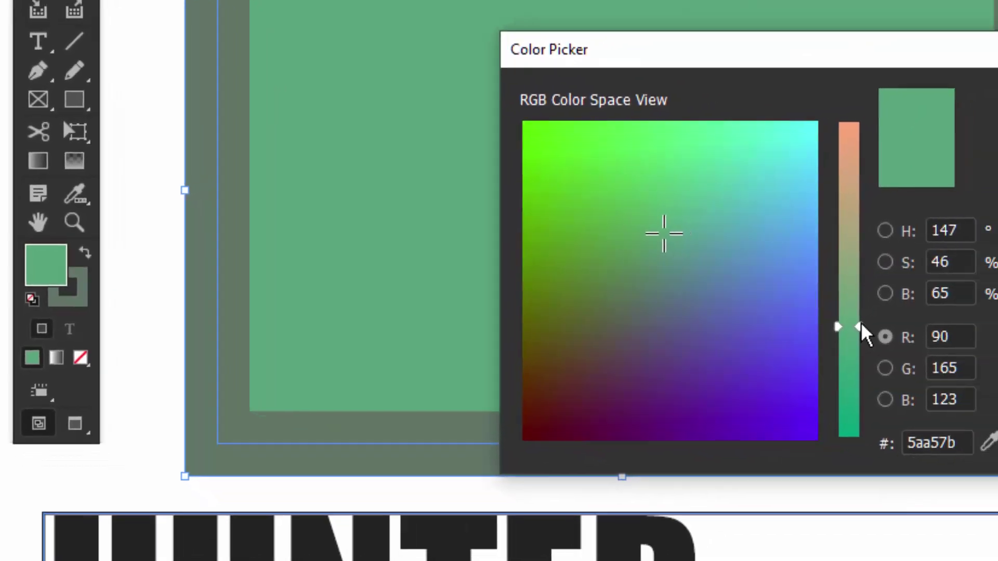
pyautogui.moveTo(995, 338); pyautogui.dragTo(995, 209)
pyautogui.moveTo(741, 223); pyautogui.dragTo(738, 189)
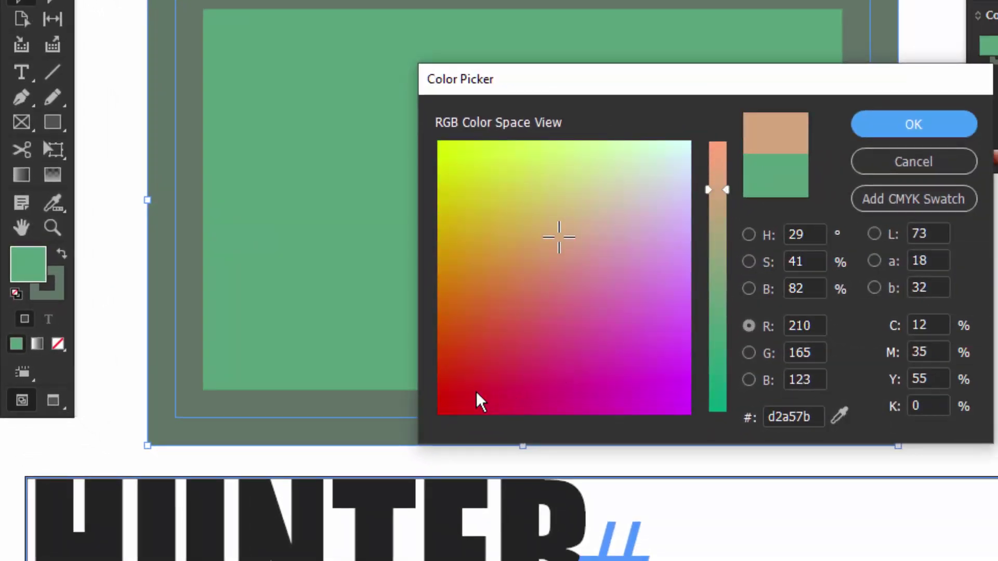
pyautogui.click(455, 392)
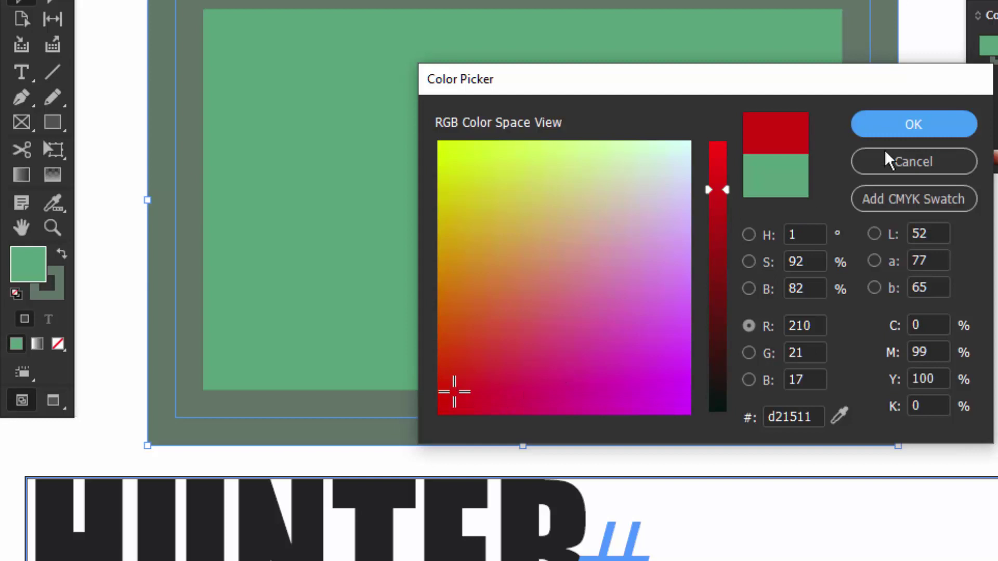
pyautogui.click(914, 125)
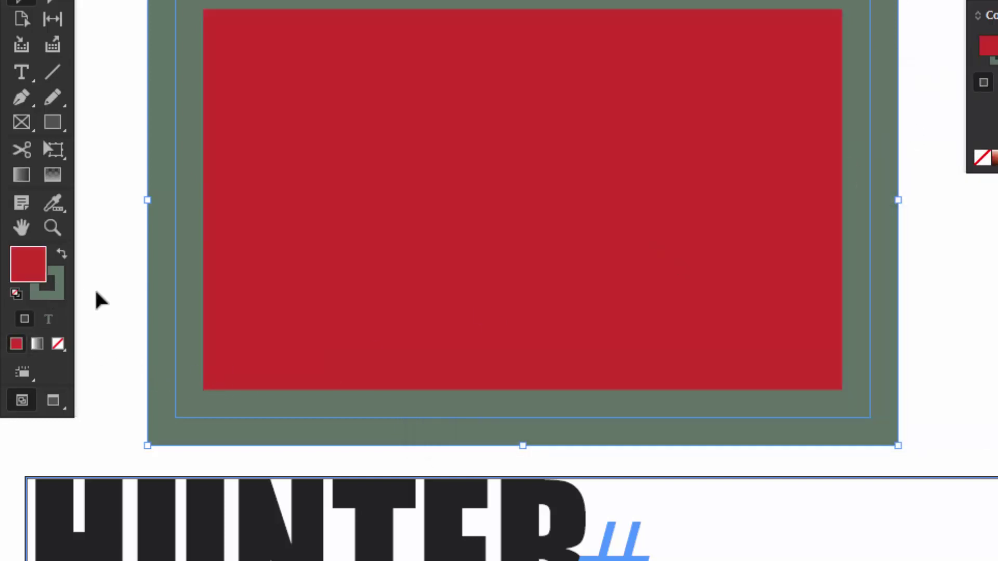
pyautogui.press('x')
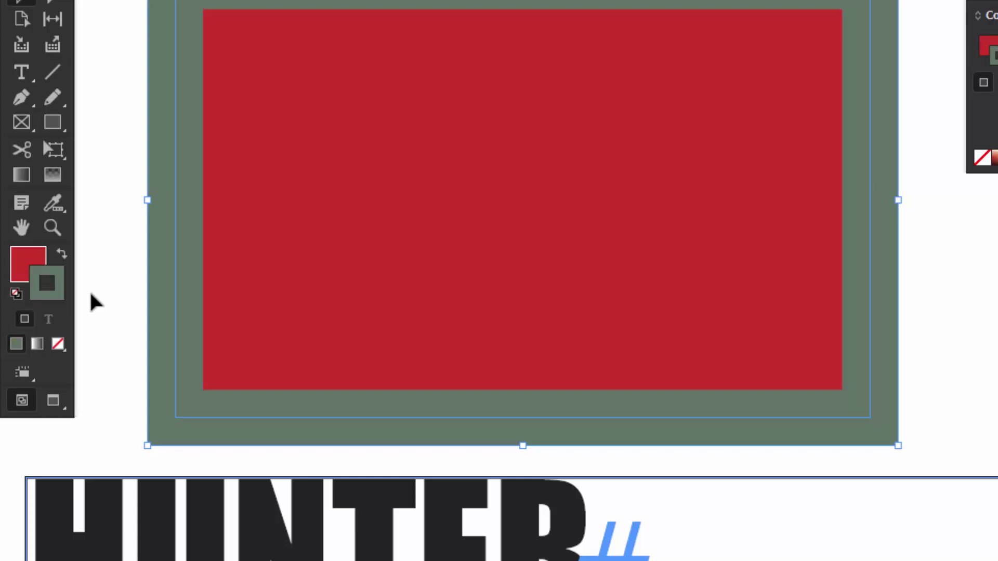
pyautogui.doubleClick(62, 290)
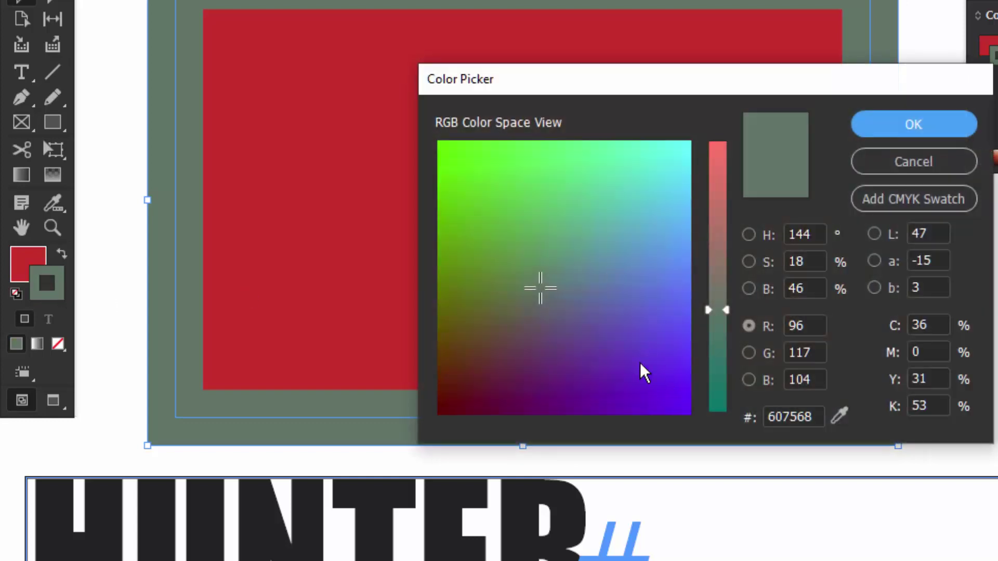
# Set the frame's border to bright green 5fed09 in the Color Picker
pyautogui.click(446, 160)
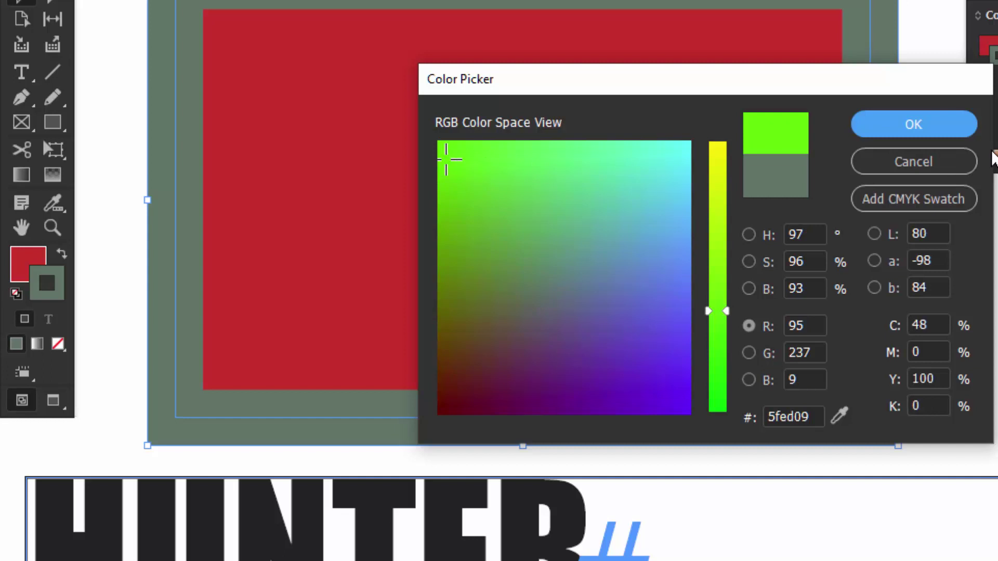
pyautogui.click(934, 130)
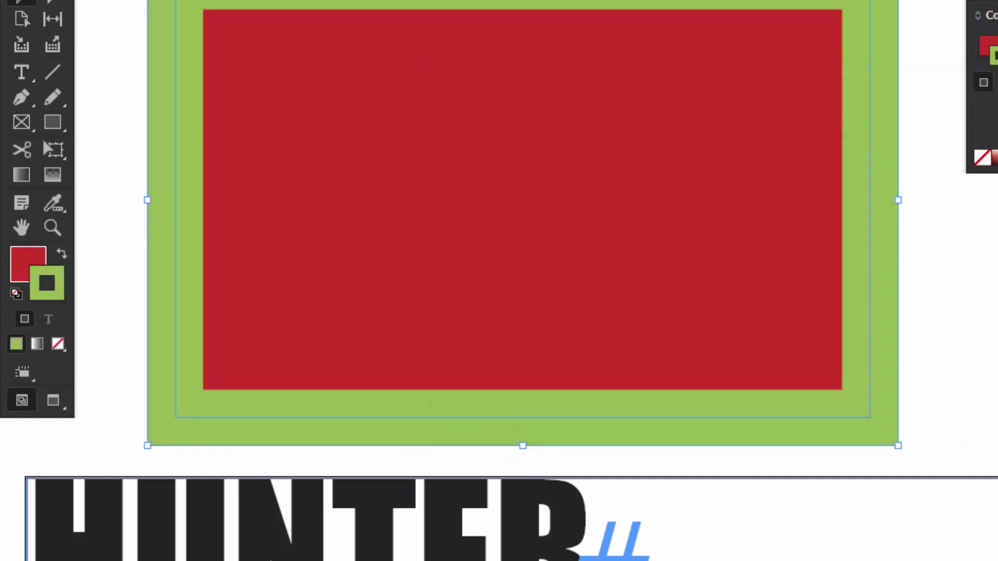
pyautogui.hotkey('ctrl', 'shift', 'a')
# Reset the frame to the default no fill and black stroke
pyautogui.click(575, 259)
pyautogui.hotkey('ctrl', 'shift', 'a')
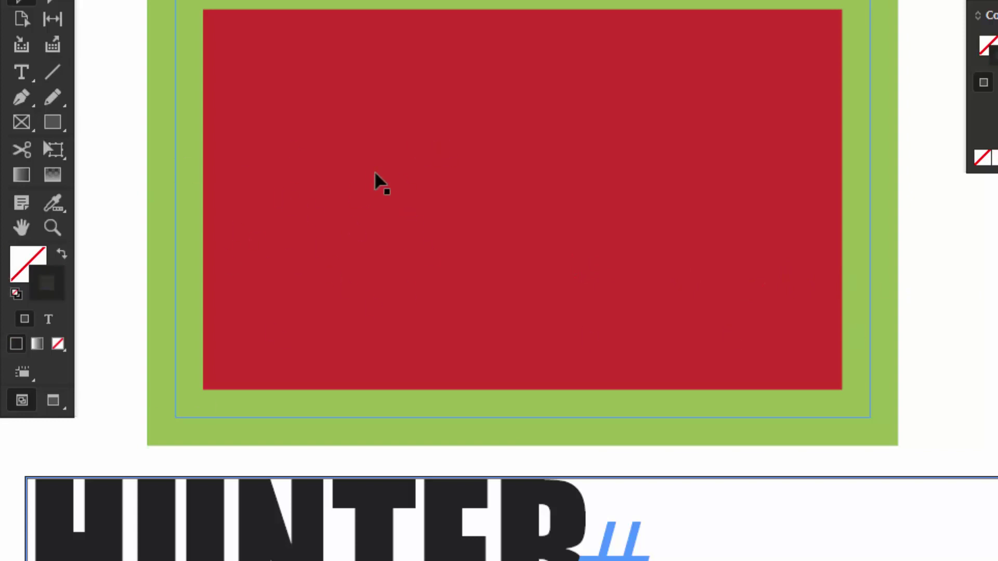
pyautogui.click(518, 204)
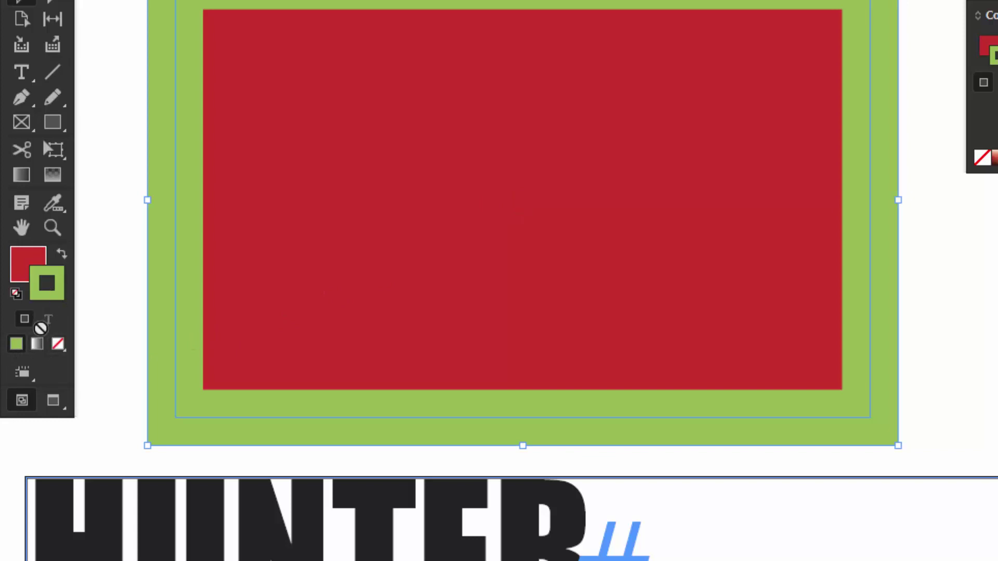
pyautogui.click(16, 293)
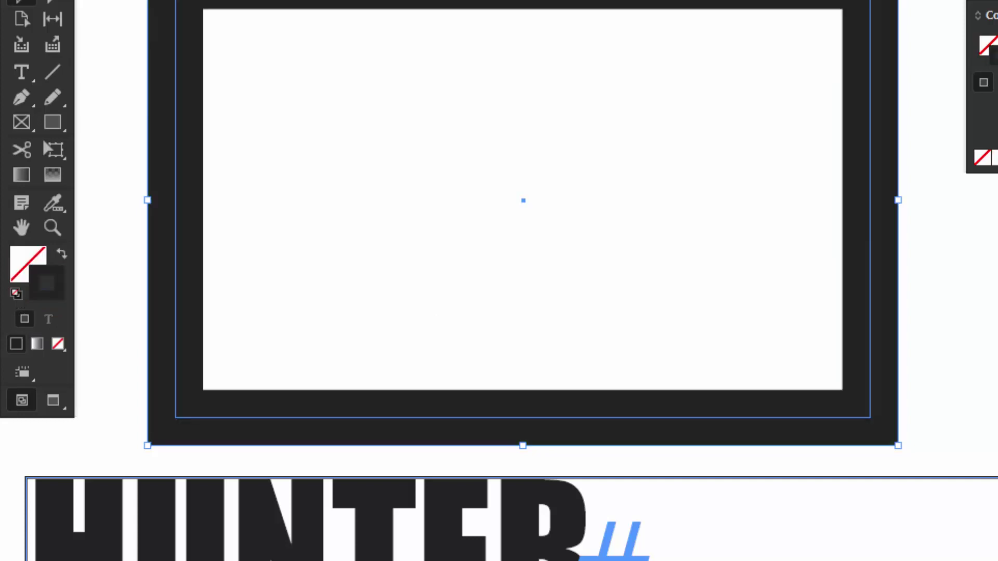
pyautogui.hotkey('ctrl', 'shift', 'a')
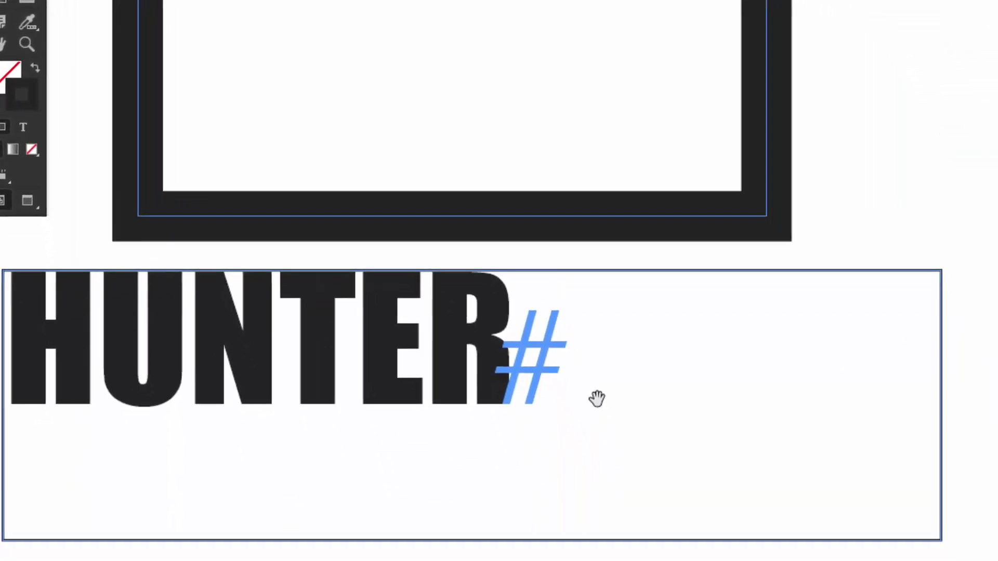
# Select the HUNTER# text frame, give it a [None] fill, and float the Swatches panel beside it
pyautogui.moveTo(597, 399); pyautogui.dragTo(657, 131)
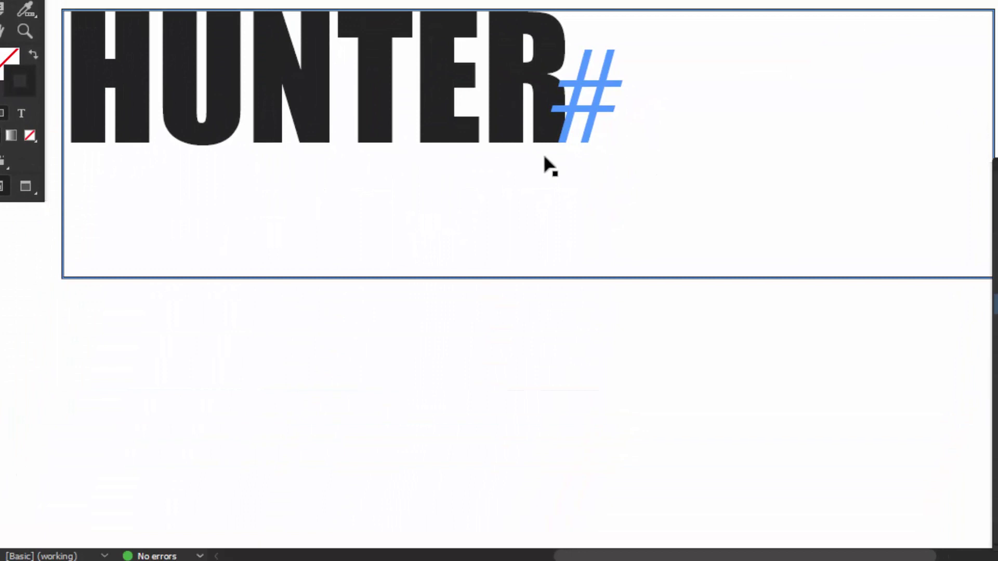
pyautogui.click(530, 131)
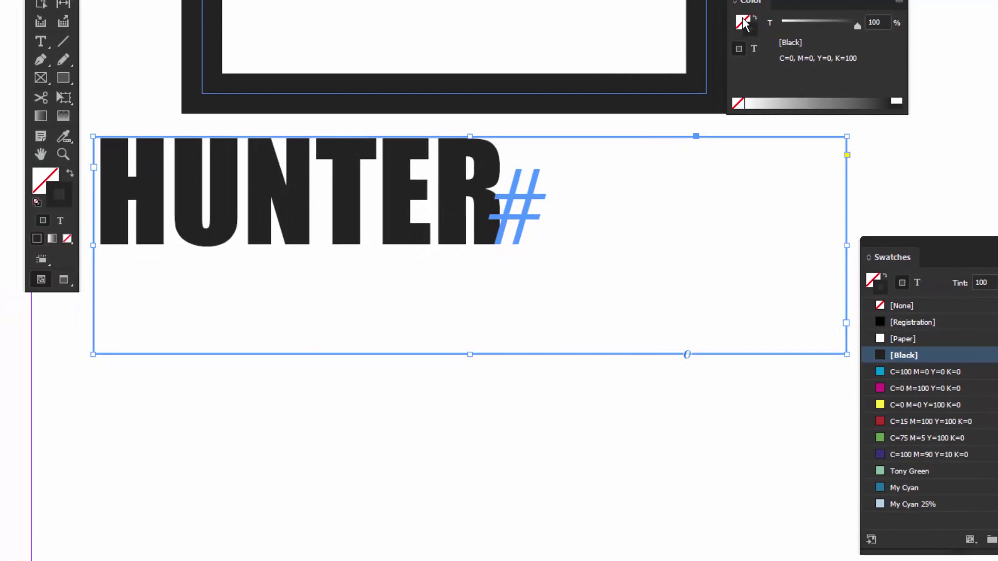
pyautogui.click(882, 306)
pyautogui.click(910, 179)
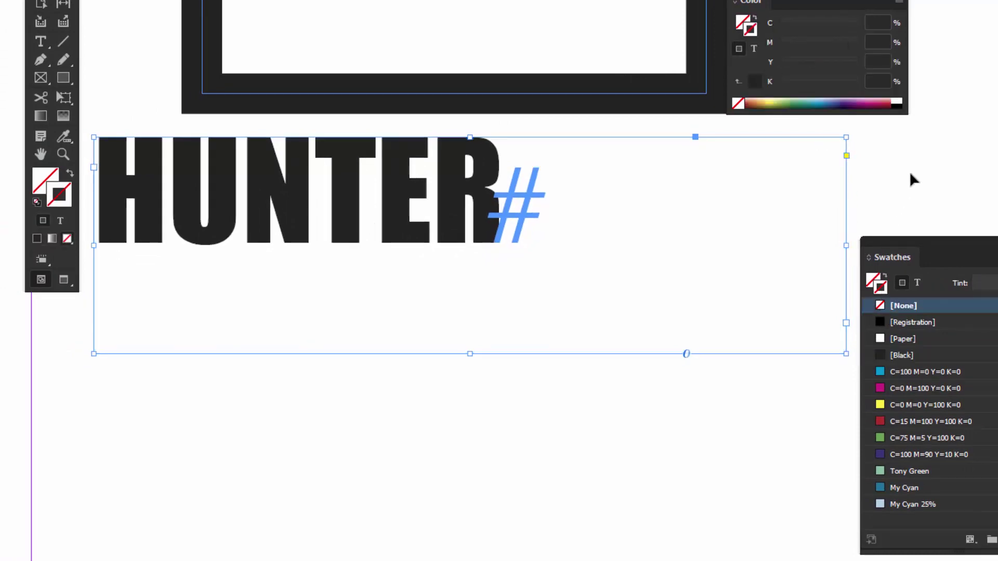
pyautogui.click(449, 171)
pyautogui.moveTo(903, 238); pyautogui.dragTo(598, 127)
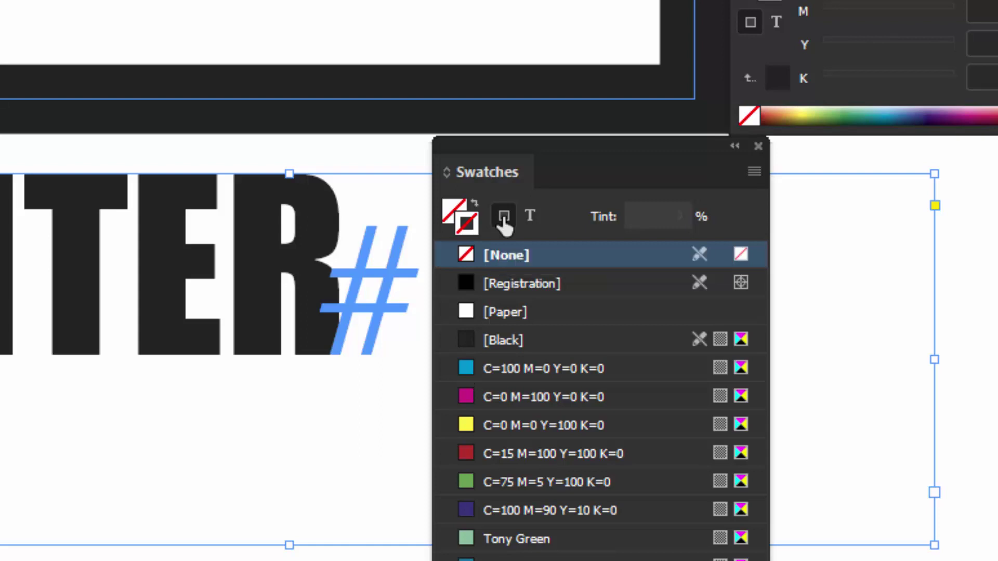
# Switch formatting to affect text and colour the HUNTER letters cyan
pyautogui.click(531, 219)
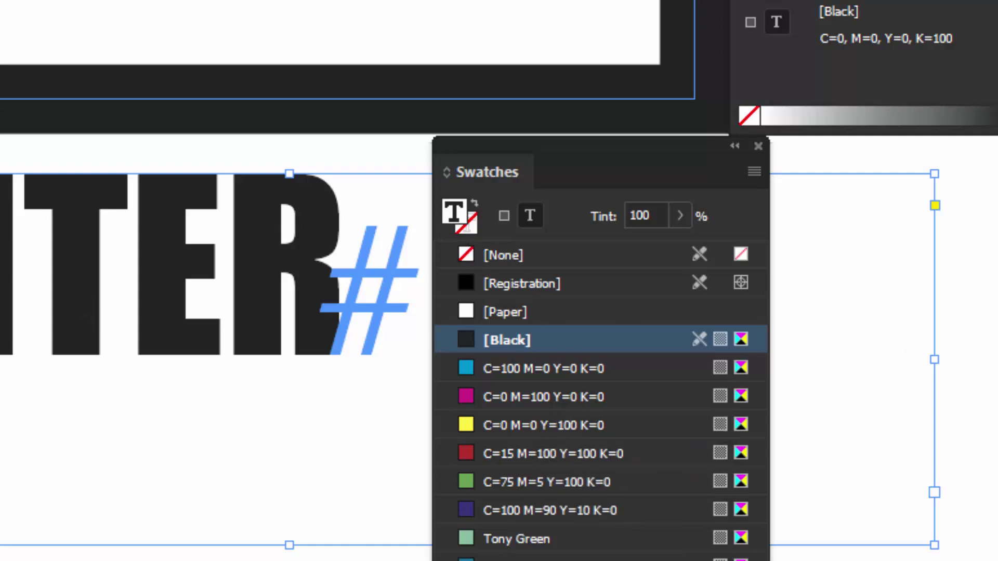
pyautogui.click(507, 370)
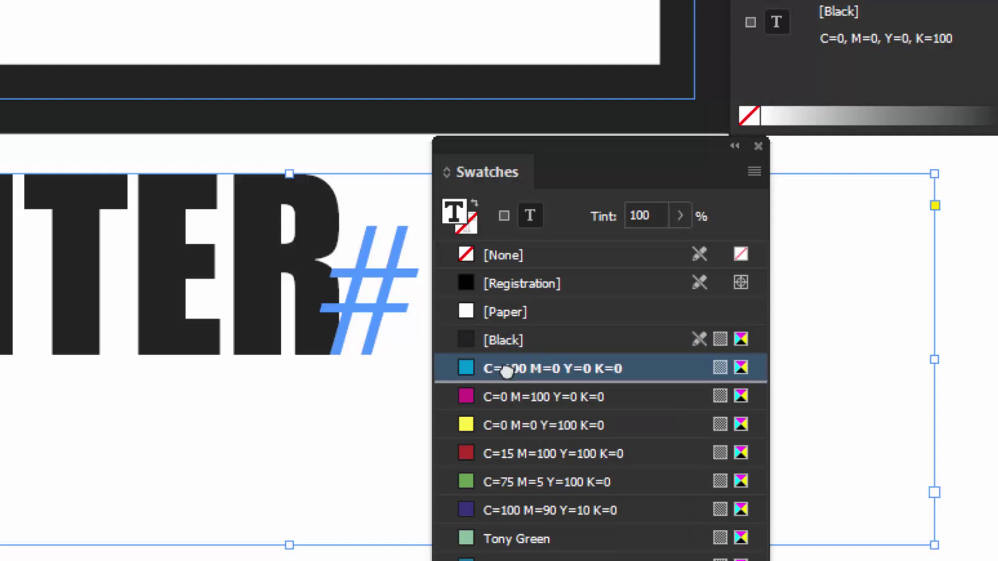
pyautogui.moveTo(507, 371); pyautogui.dragTo(246, 339)
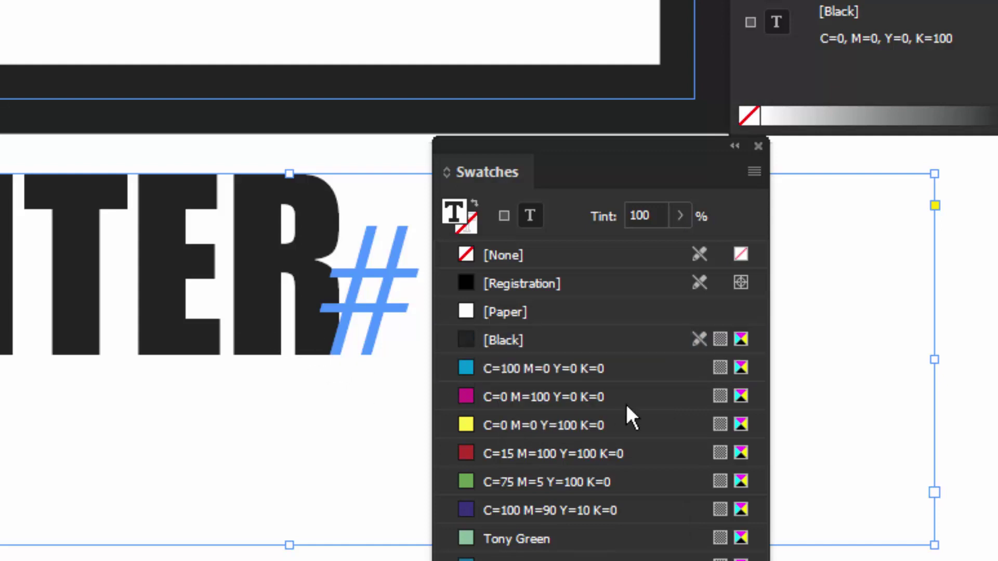
pyautogui.click(507, 367)
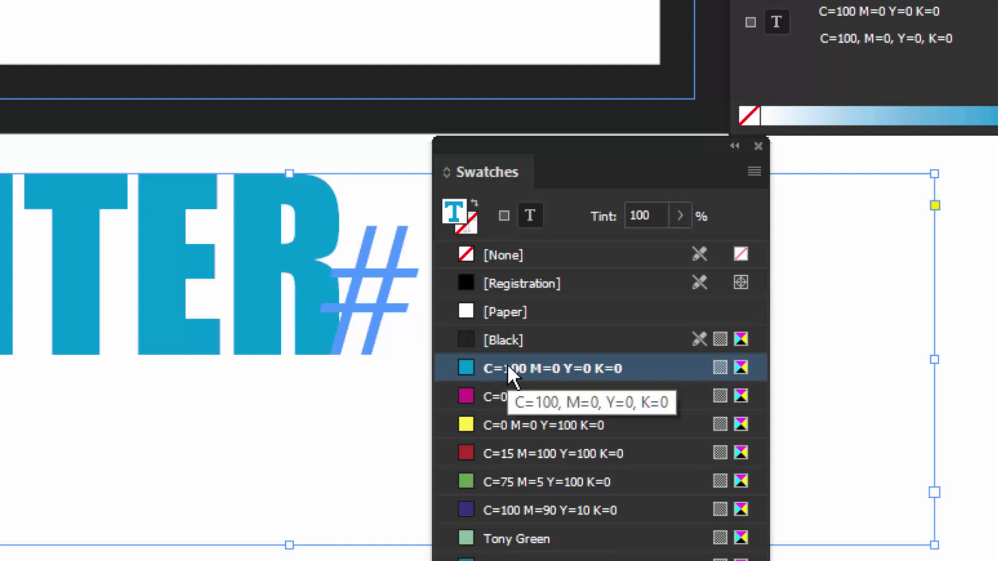
# Outline the letters in red C=15 M=100 Y=100 K=0, then set formatting to affect the container
pyautogui.moveTo(468, 226)
pyautogui.mouseDown()
pyautogui.moveTo(391, 254)
pyautogui.moveTo(459, 222)
pyautogui.mouseUp()
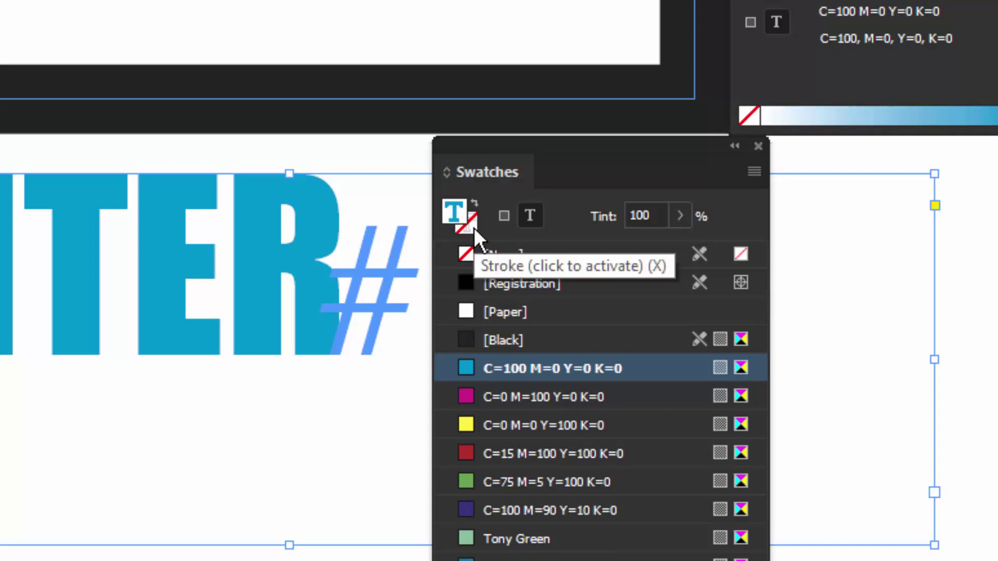
pyautogui.click(473, 227)
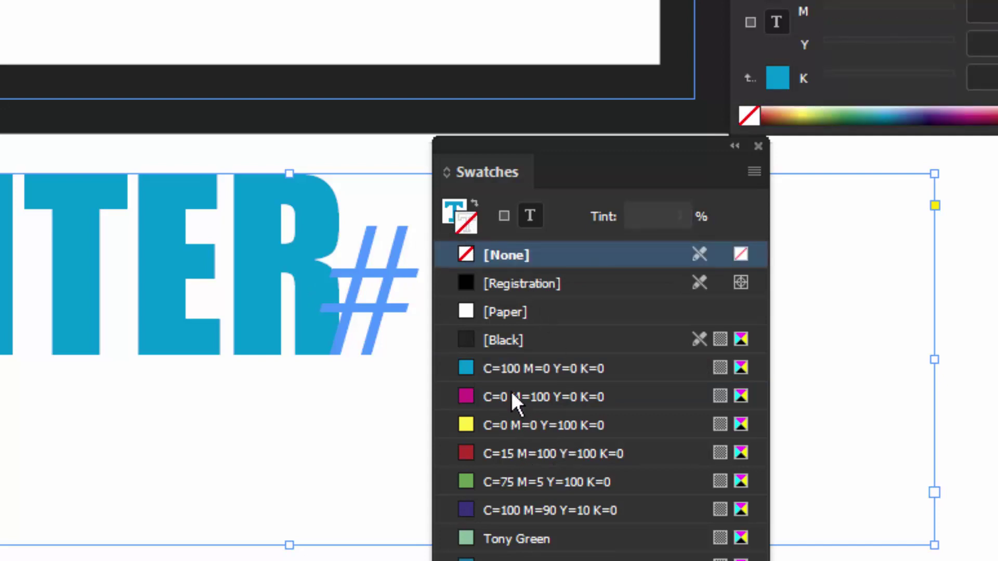
pyautogui.click(517, 452)
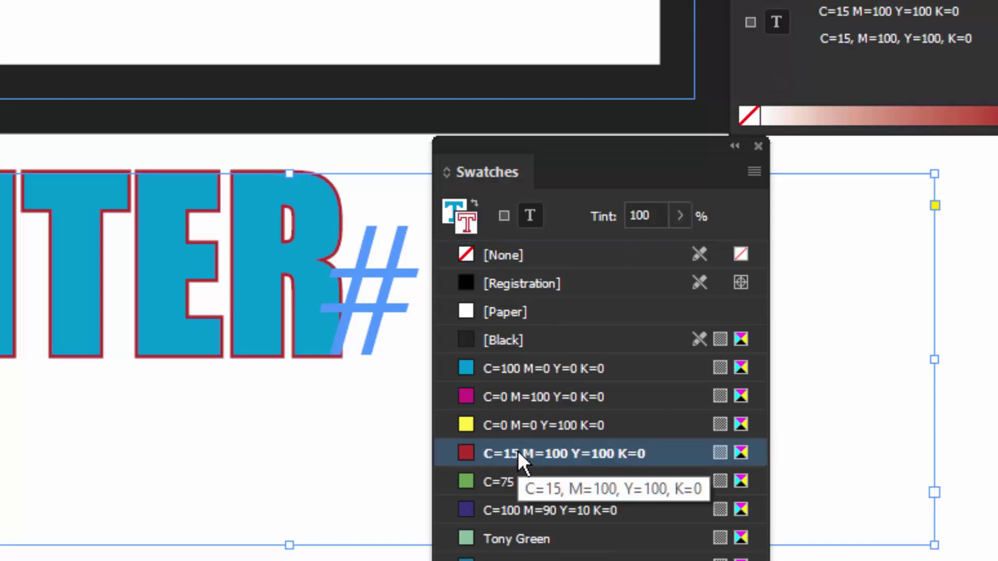
pyautogui.moveTo(597, 161); pyautogui.dragTo(601, 183)
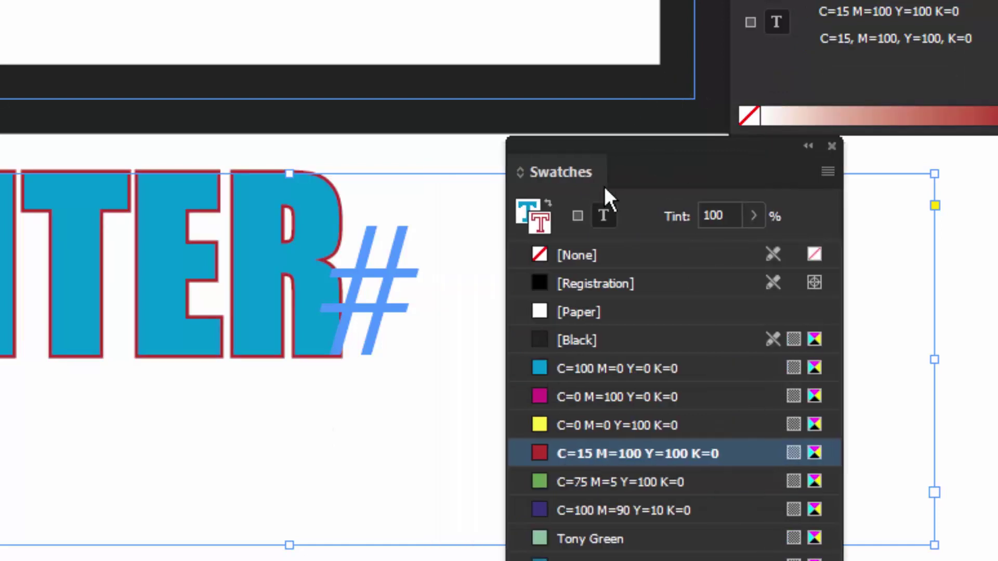
pyautogui.click(578, 218)
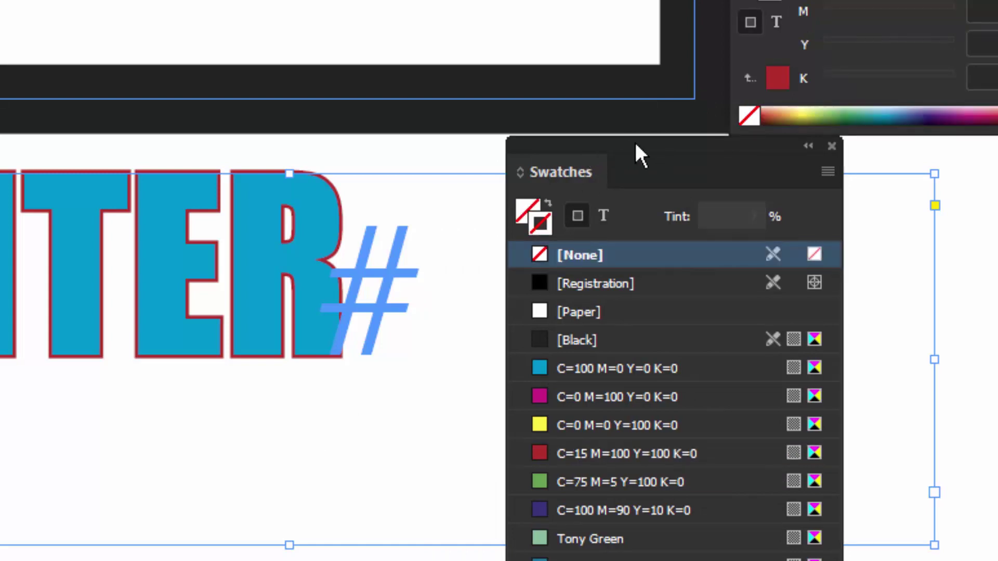
# Give the HUNTER# frame a [Black] stroke and a process yellow C=0 M=0 Y=100 K=0 fill
pyautogui.moveTo(635, 145); pyautogui.dragTo(657, 158)
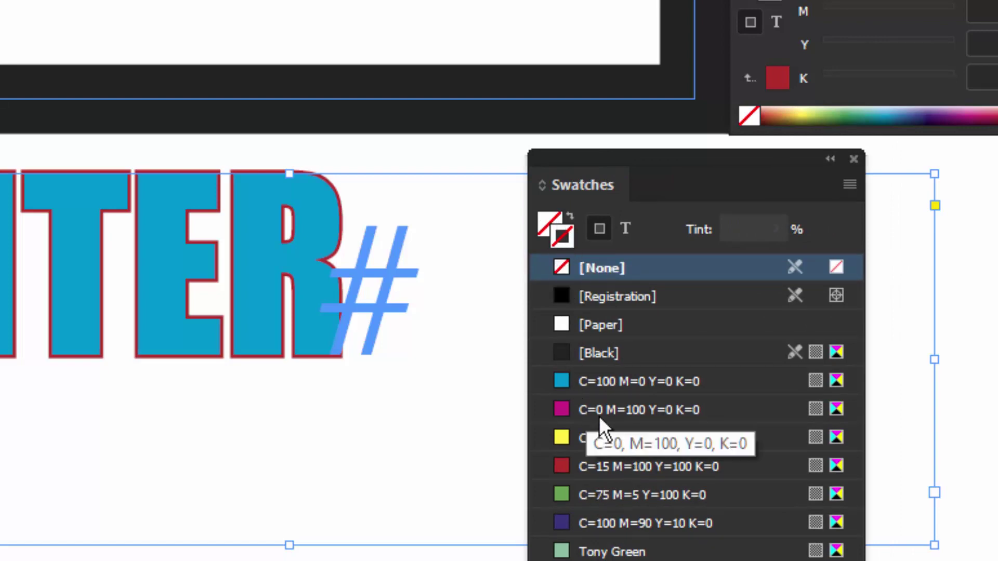
pyautogui.click(604, 352)
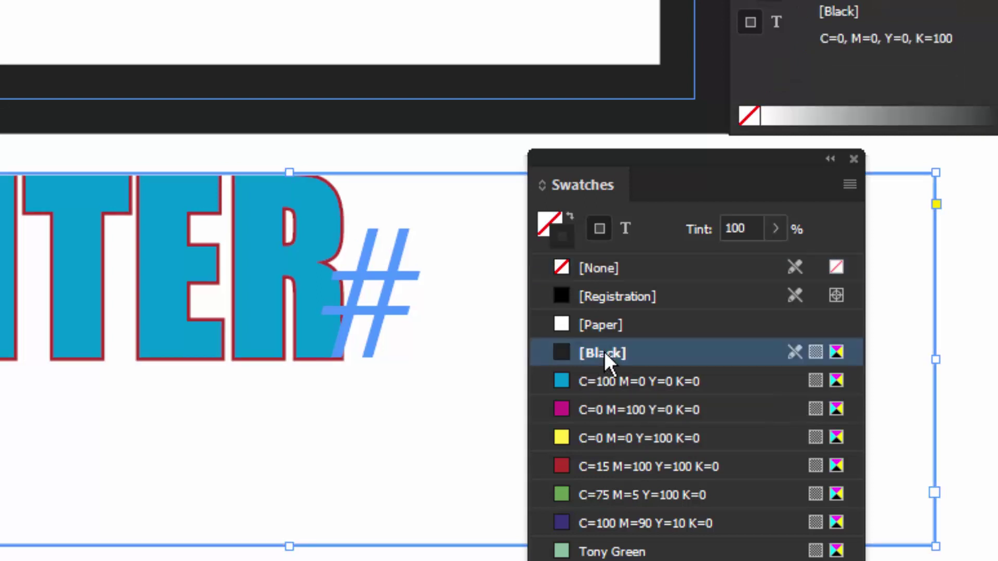
pyautogui.click(553, 220)
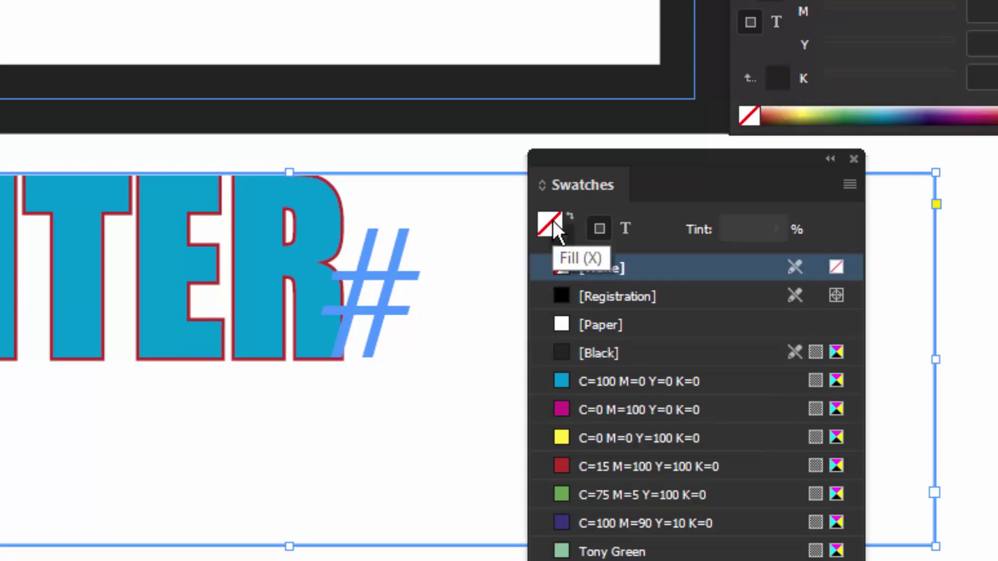
pyautogui.click(619, 435)
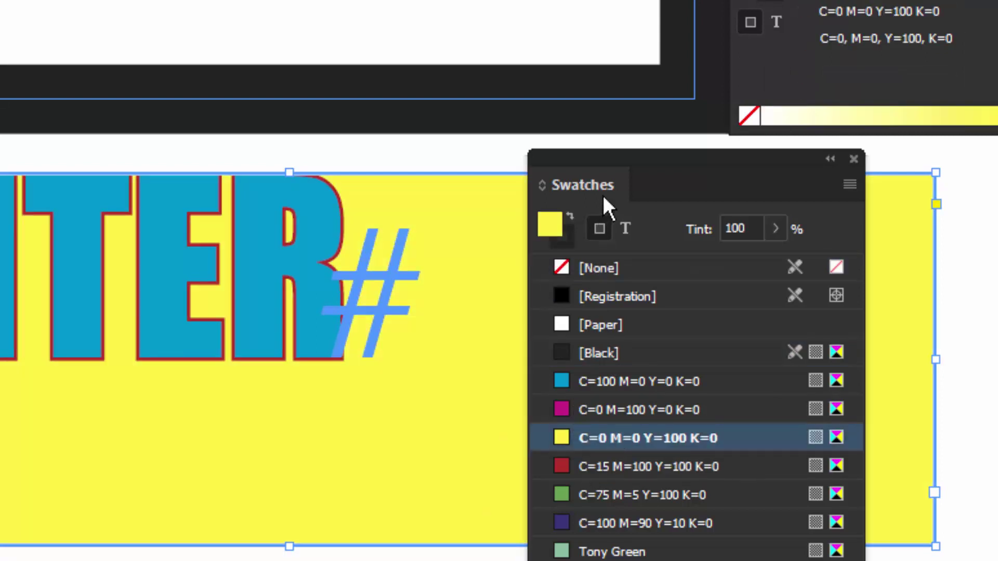
pyautogui.moveTo(618, 158); pyautogui.dragTo(872, 175)
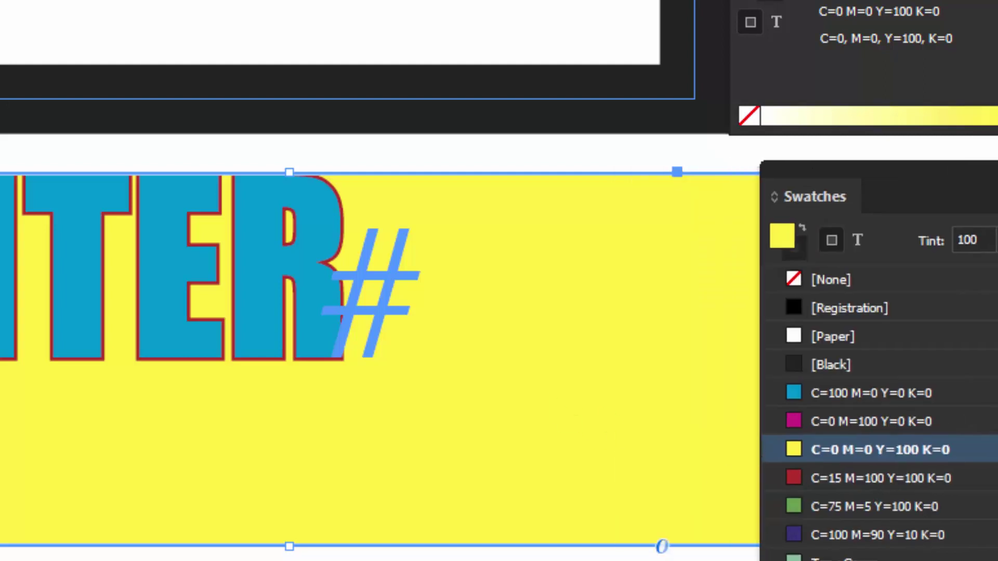
pyautogui.scroll(3, 381, 311)
pyautogui.scroll(3, 381, 312)
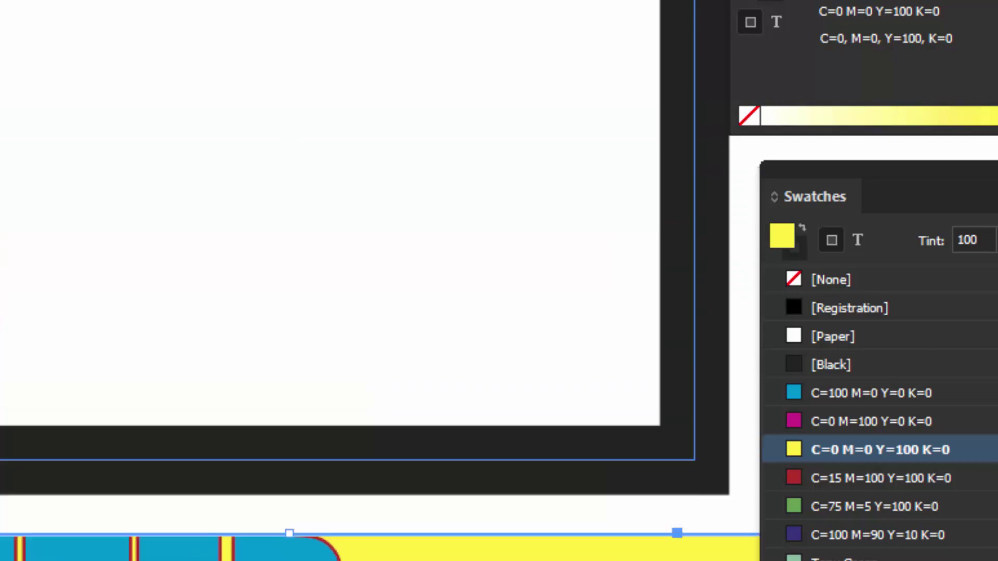
# Select the top black-bordered frame and mix its fill to teal C=75 M=0 Y=37 K=0
pyautogui.click(712, 260)
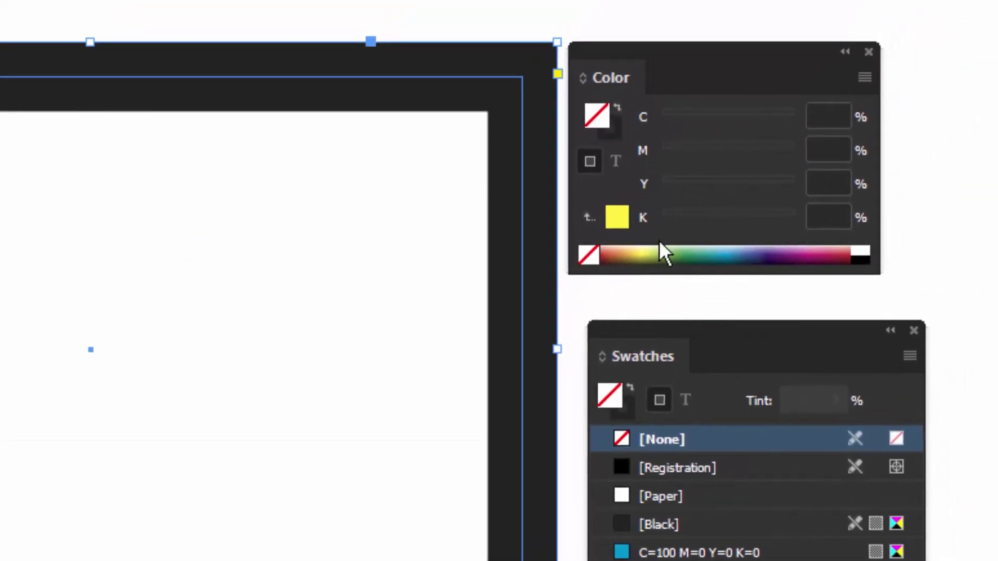
pyautogui.click(699, 253)
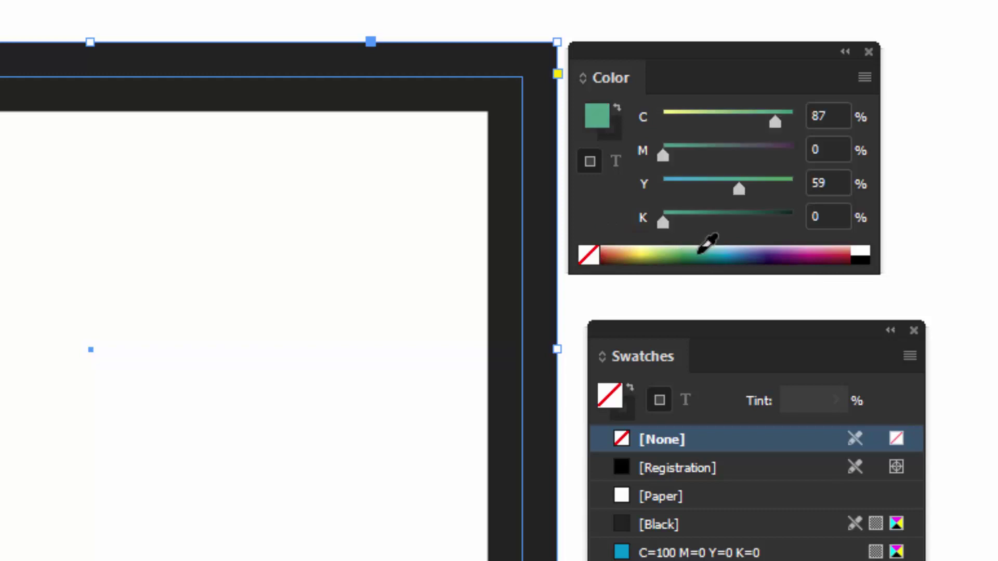
pyautogui.moveTo(739, 186); pyautogui.dragTo(710, 189)
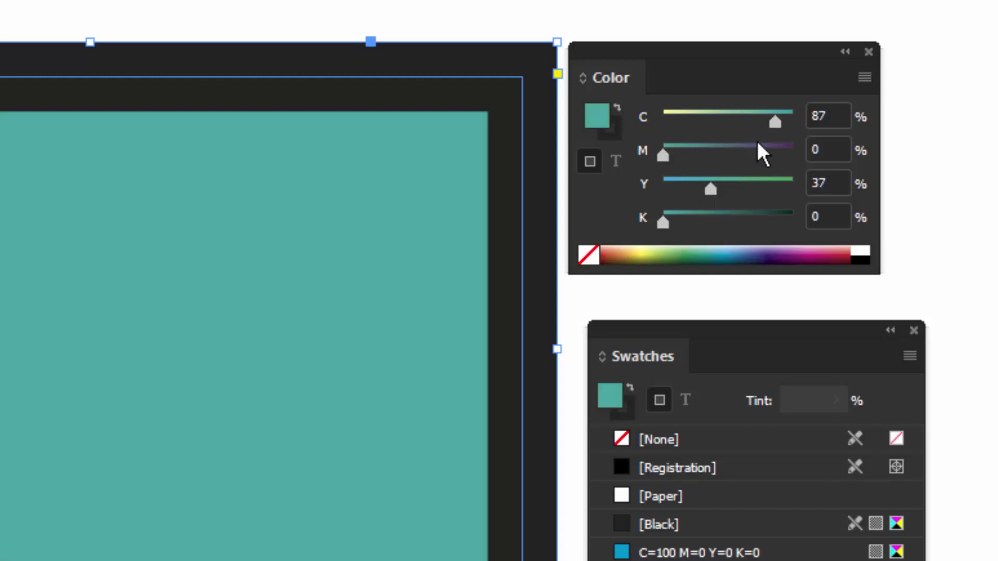
pyautogui.moveTo(770, 123); pyautogui.dragTo(761, 123)
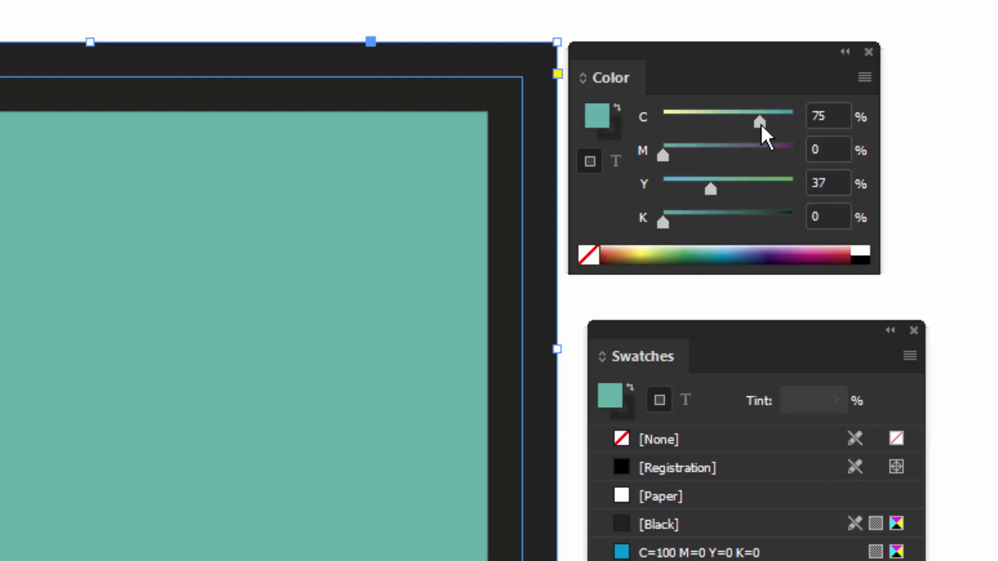
pyautogui.moveTo(698, 49); pyautogui.dragTo(953, 58)
pyautogui.moveTo(750, 328); pyautogui.dragTo(559, 65)
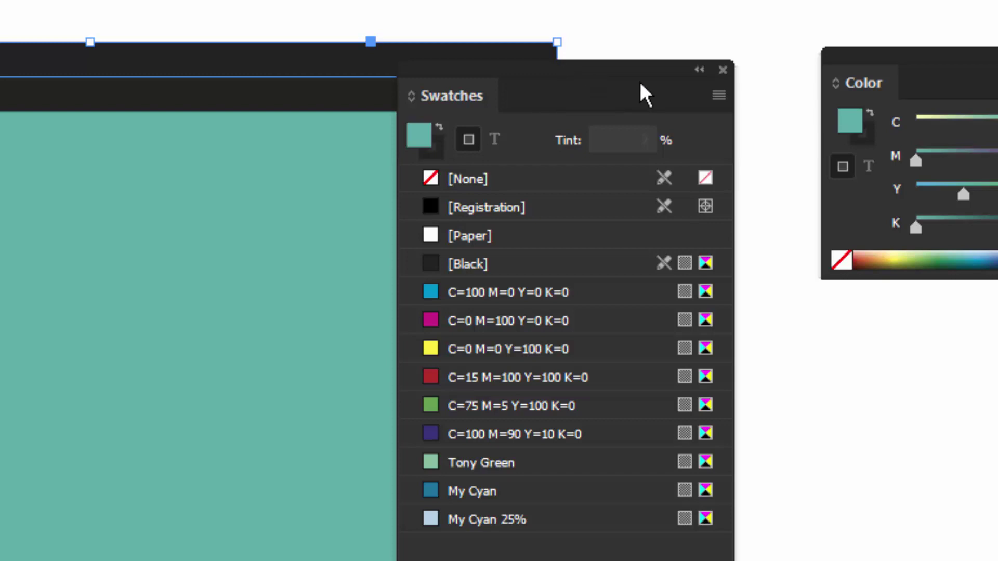
# Save the frame's teal fill (C=75 M=0 Y=37 K=0) as a custom-named swatch 'My Teal'
pyautogui.click(719, 96)
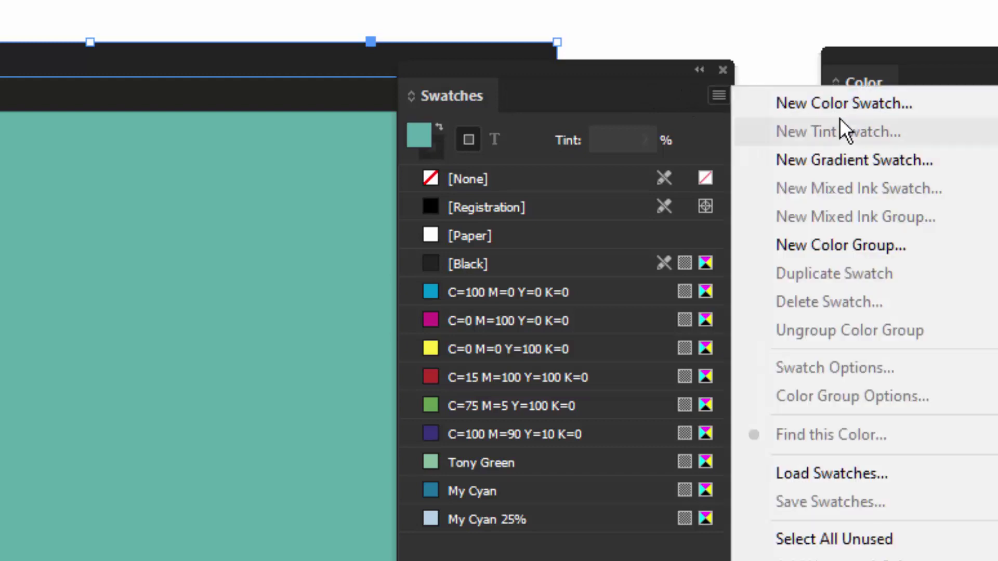
pyautogui.click(859, 104)
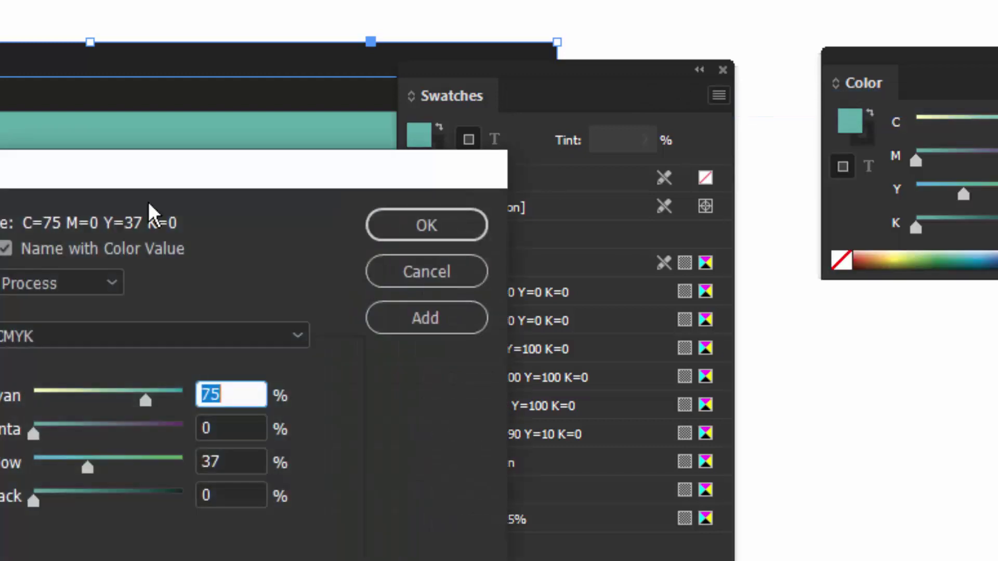
pyautogui.moveTo(74, 182); pyautogui.dragTo(437, 112)
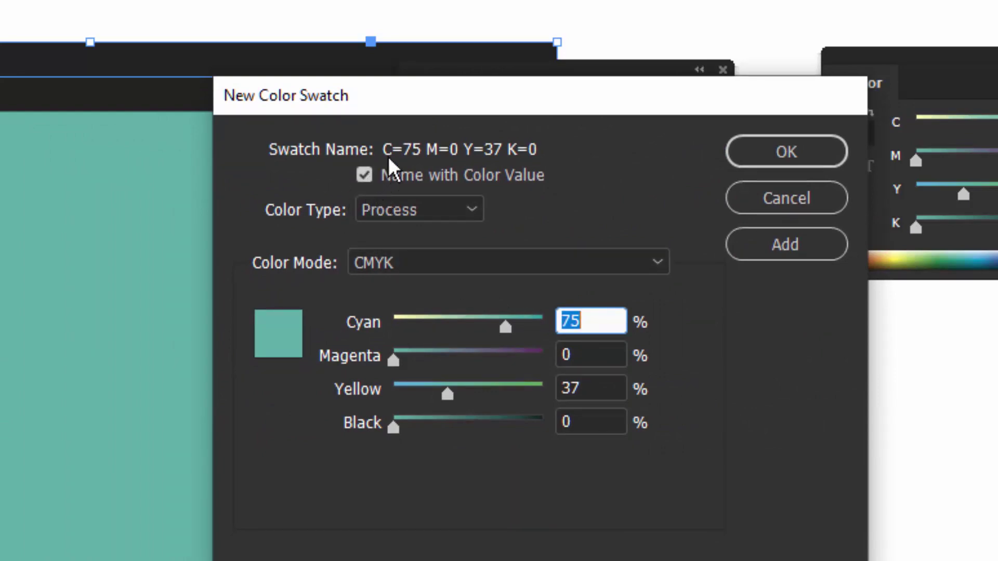
pyautogui.click(363, 175)
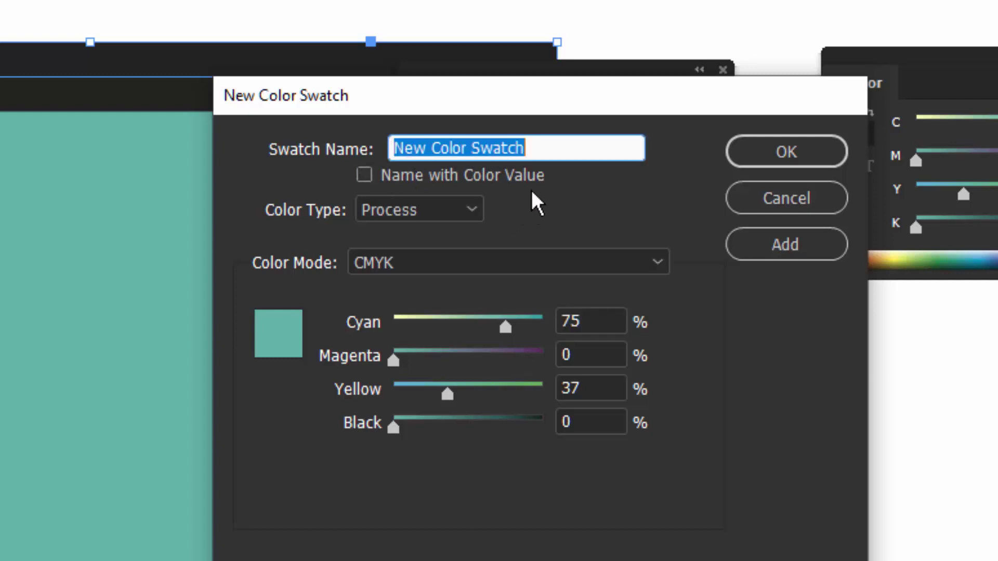
pyautogui.write('My ')
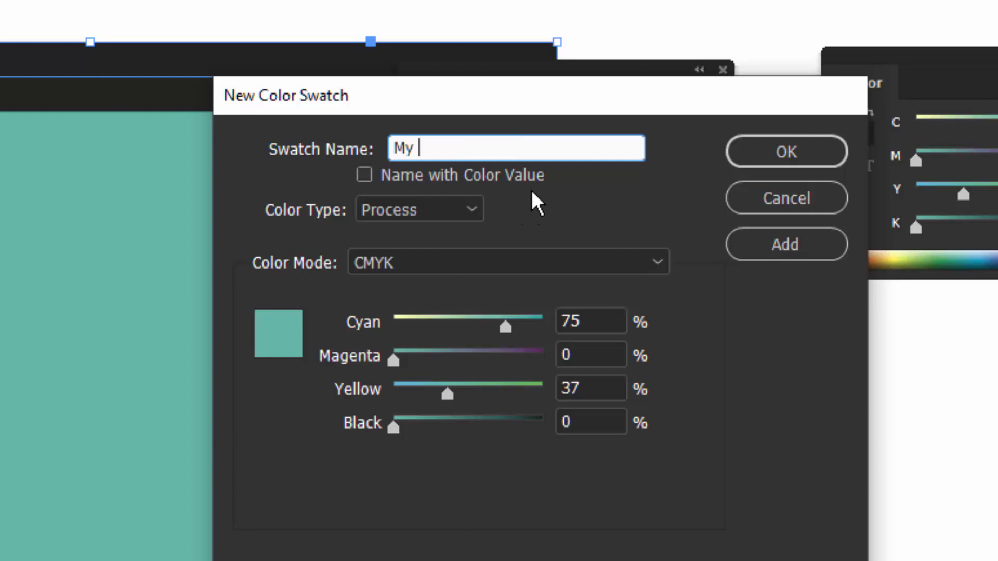
pyautogui.write('Teal')
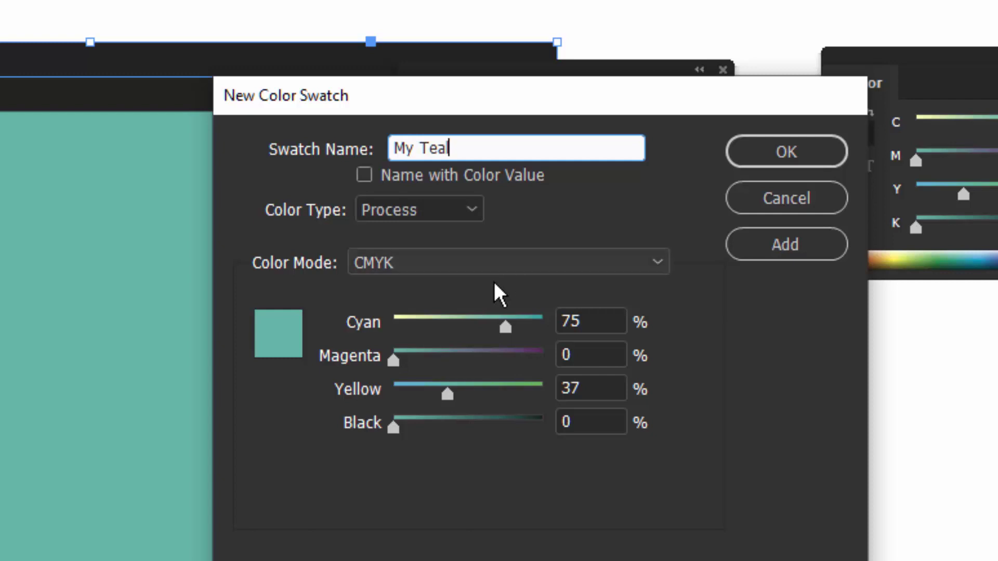
pyautogui.click(797, 148)
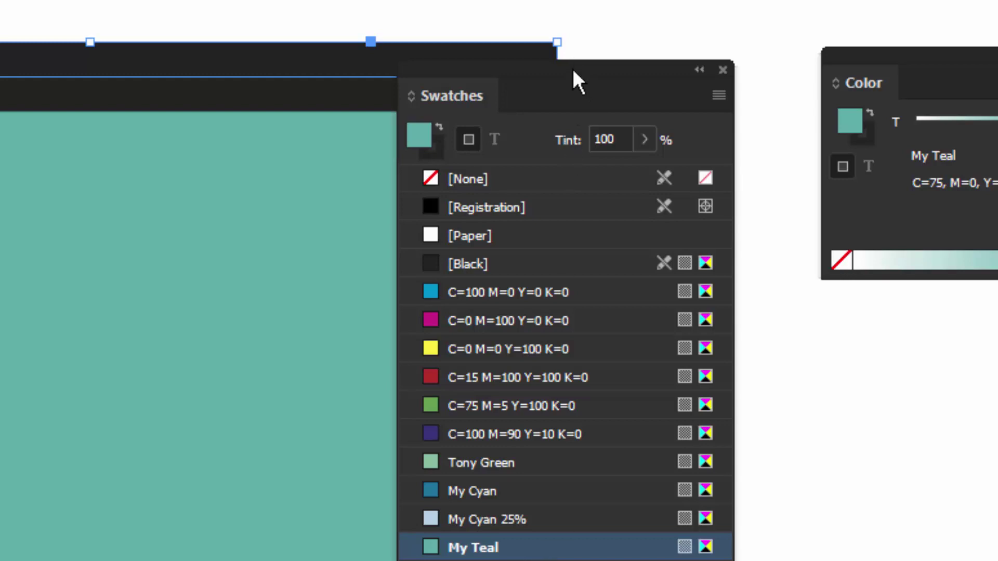
# With nothing selected, start from My Teal and mix orange C=0 M=59 Y=87 K=0 in CMYK
pyautogui.moveTo(574, 78); pyautogui.dragTo(614, 80)
pyautogui.click(962, 558)
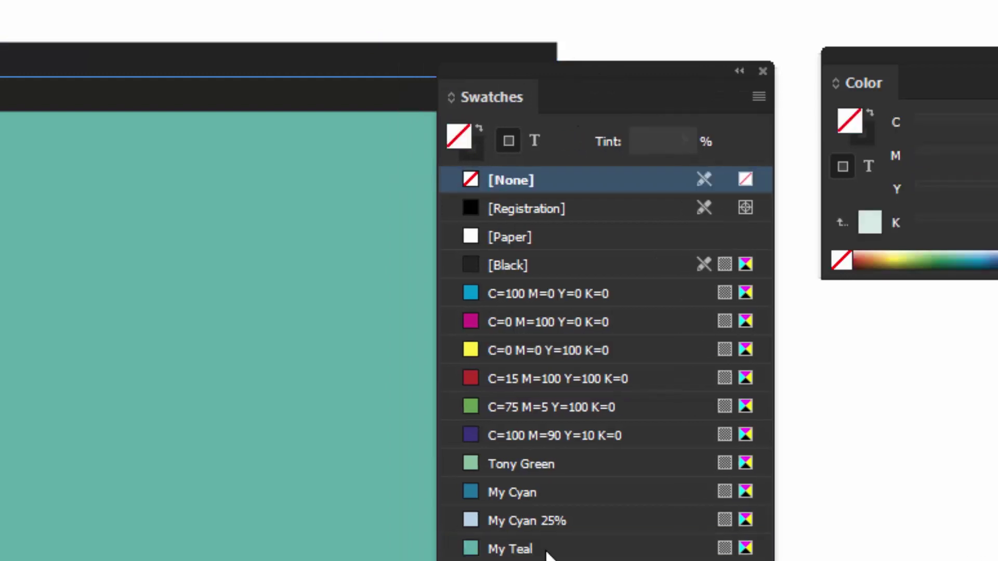
pyautogui.click(513, 551)
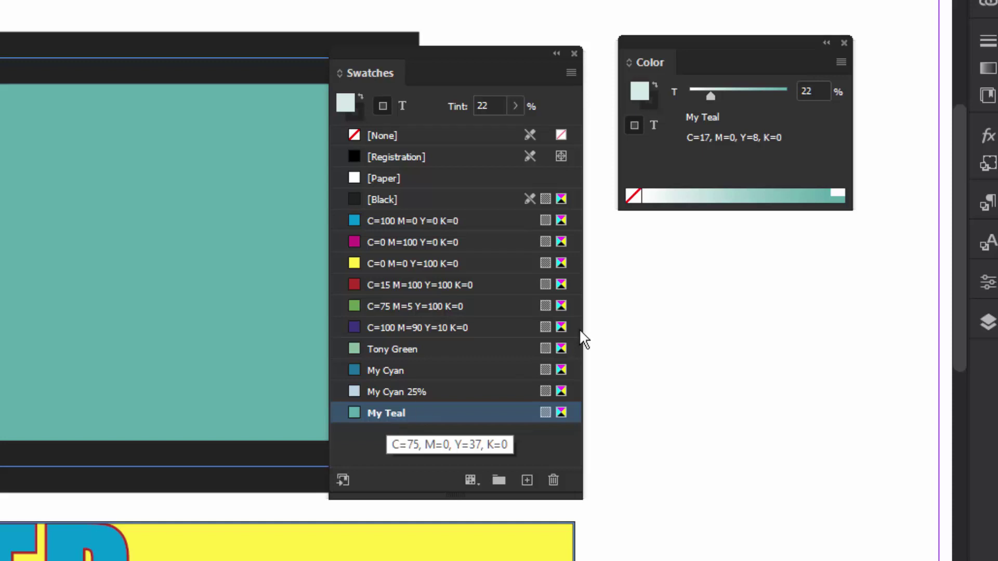
pyautogui.moveTo(688, 41); pyautogui.dragTo(662, 58)
pyautogui.click(816, 79)
pyautogui.click(862, 161)
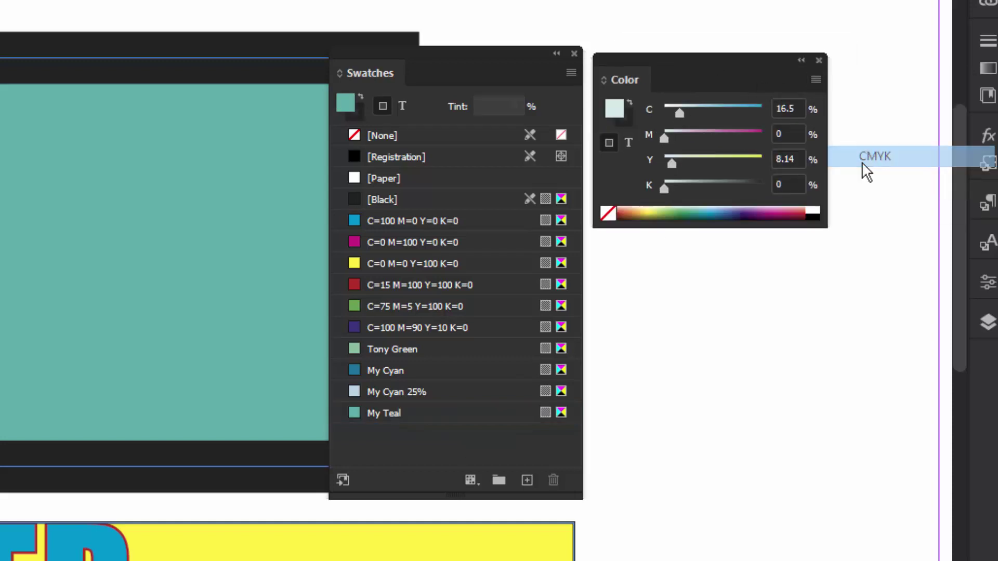
pyautogui.click(631, 212)
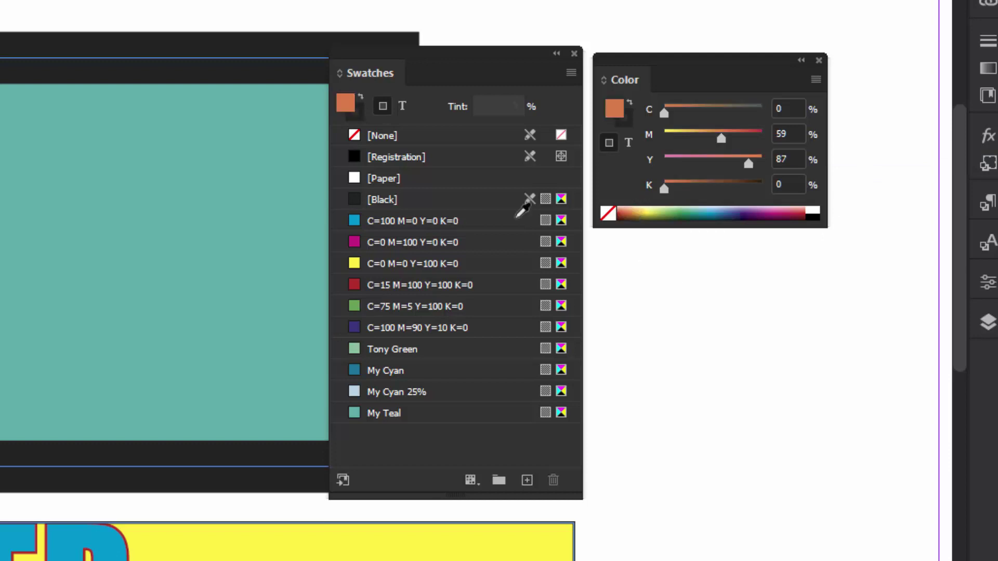
# Recolour the top teal frame to orange C=0 M=65 Y=100 K=13 from the CMYK spectrum
pyautogui.click(109, 209)
pyautogui.click(814, 78)
pyautogui.click(859, 156)
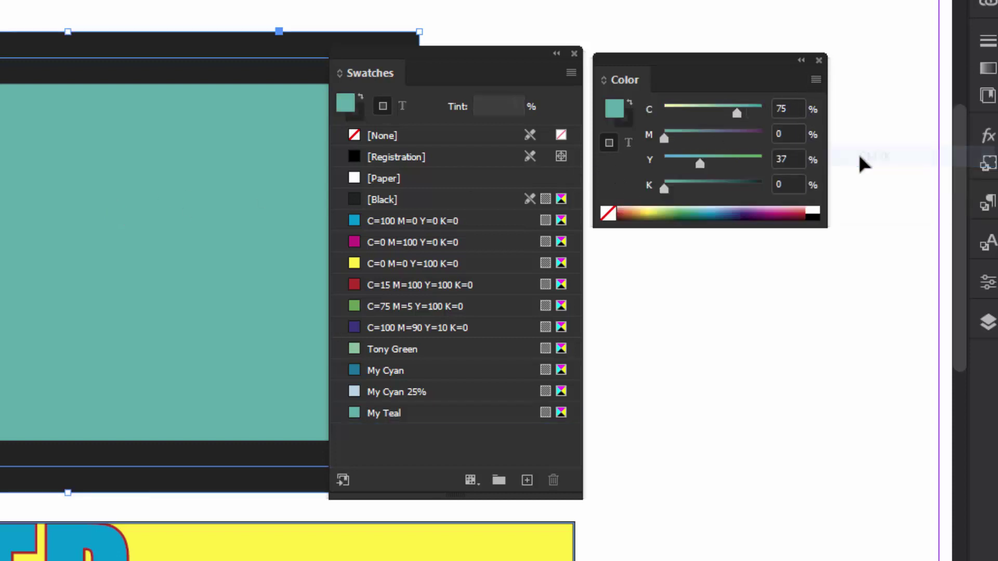
pyautogui.click(630, 210)
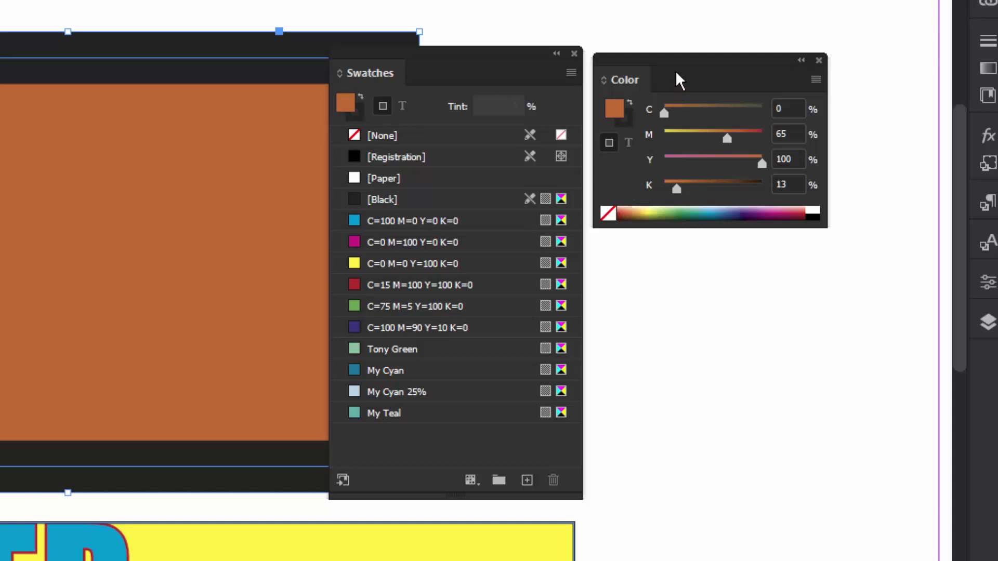
# Add the orange as a value-named swatch, then undo it so My Teal stays last
pyautogui.moveTo(677, 59)
pyautogui.mouseDown()
pyautogui.moveTo(651, 74)
pyautogui.moveTo(276, 116)
pyautogui.moveTo(731, 1)
pyautogui.moveTo(686, 54)
pyautogui.mouseUp()
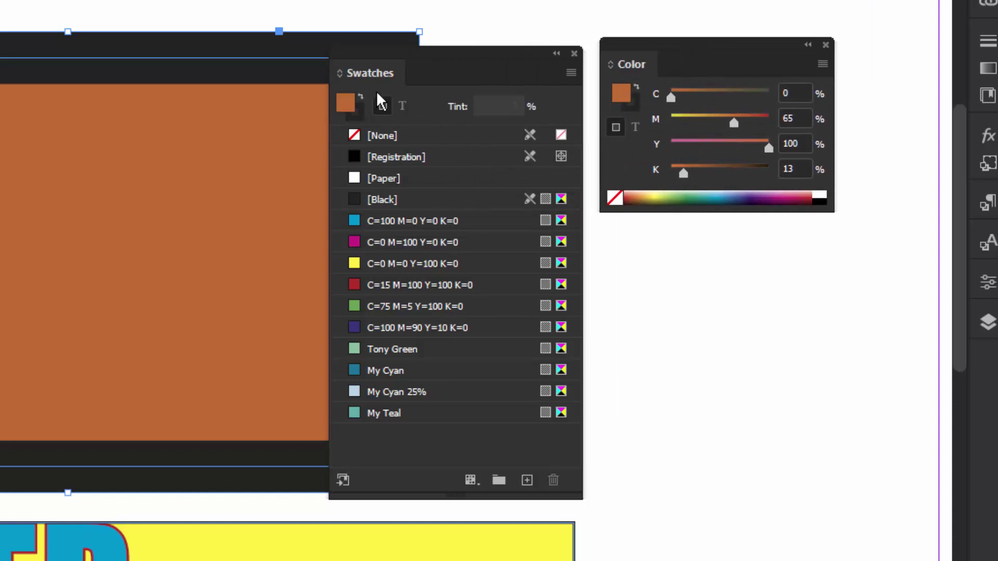
pyautogui.click(526, 481)
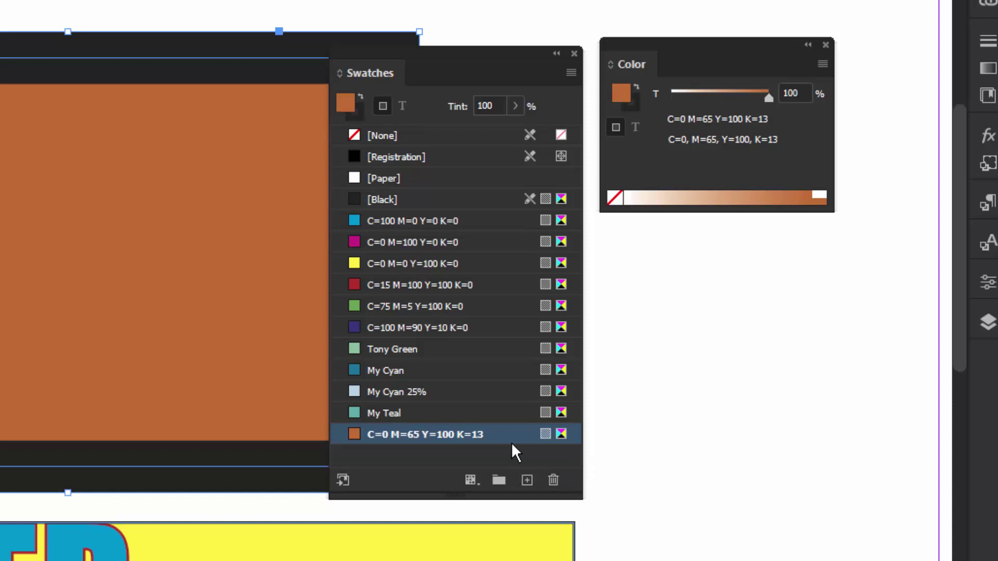
pyautogui.hotkey('ctrl', 'z')
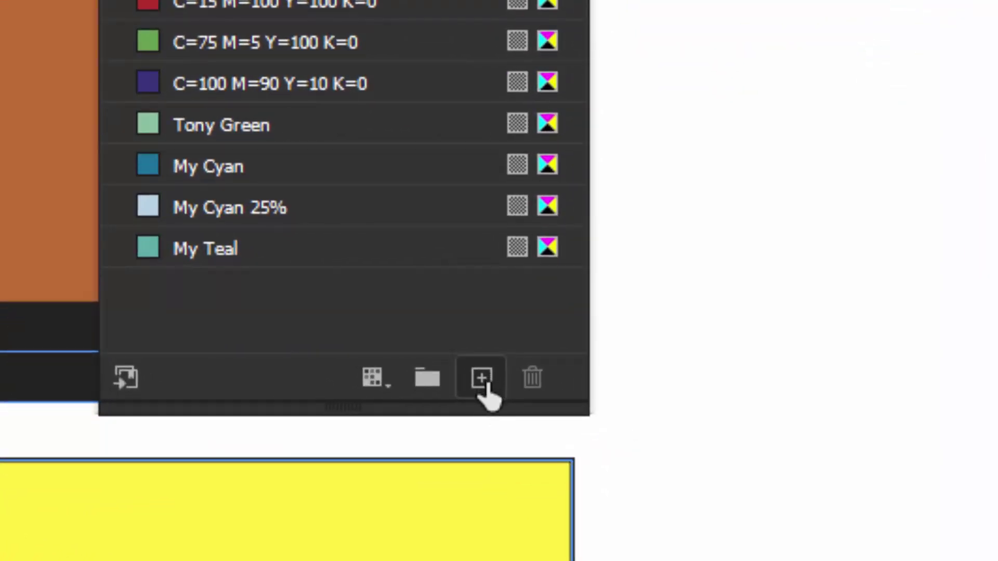
# Add a new swatch from the frame's orange, unticking Name with Color Value and naming it 'My Orange'
pyautogui.click(482, 378)
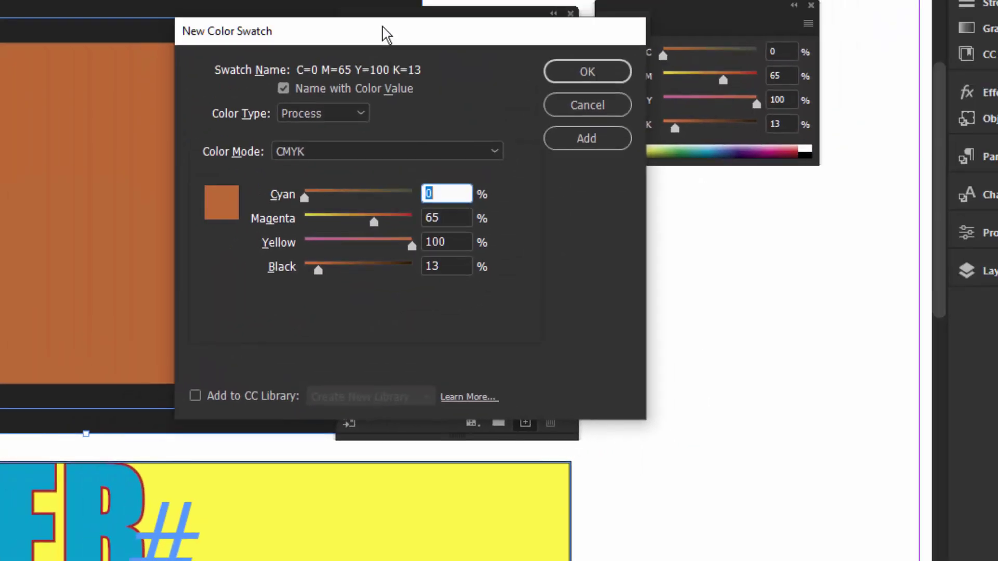
pyautogui.moveTo(385, 34); pyautogui.dragTo(424, 61)
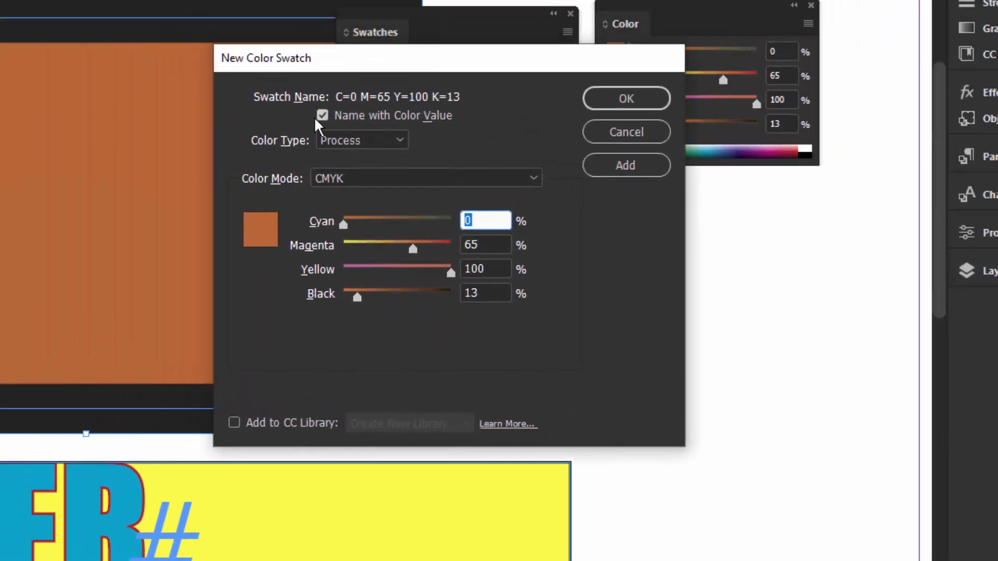
pyautogui.click(322, 115)
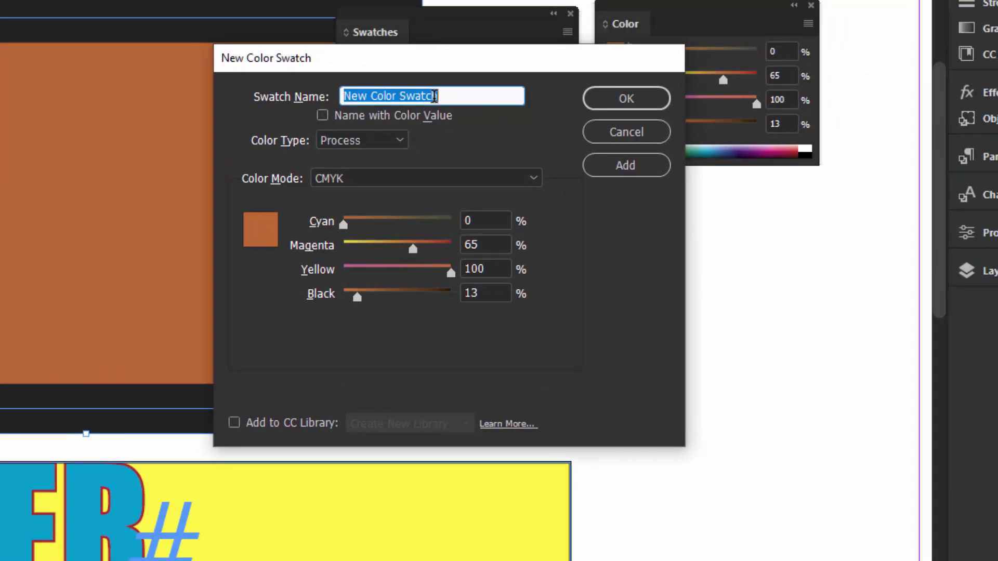
pyautogui.write('My Orange')
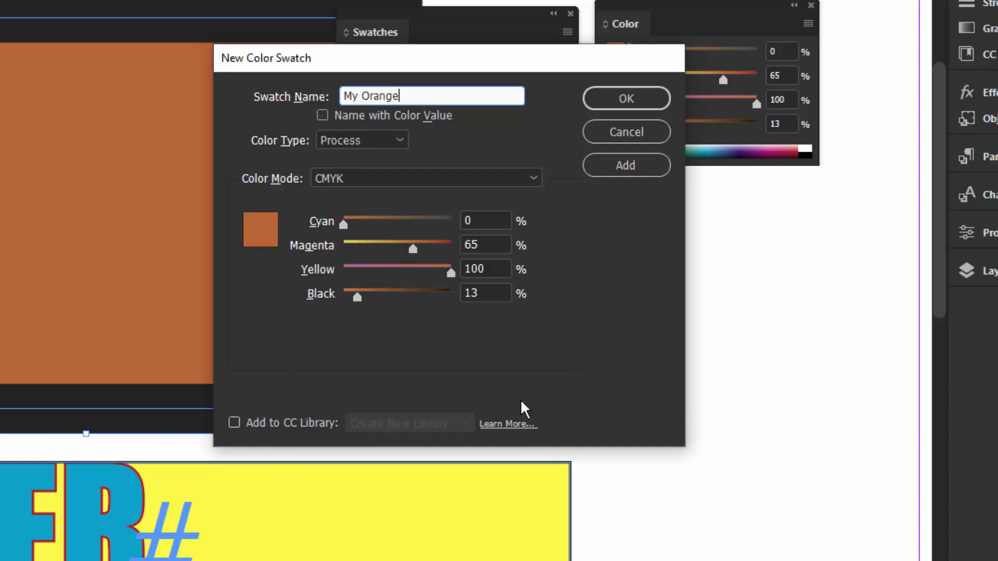
pyautogui.moveTo(572, 65); pyautogui.dragTo(592, 79)
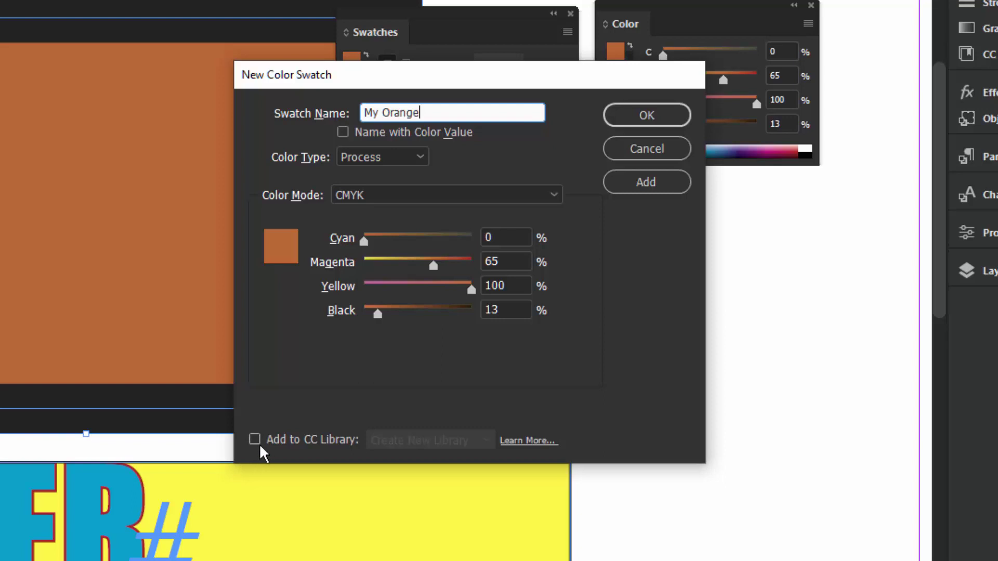
pyautogui.click(650, 115)
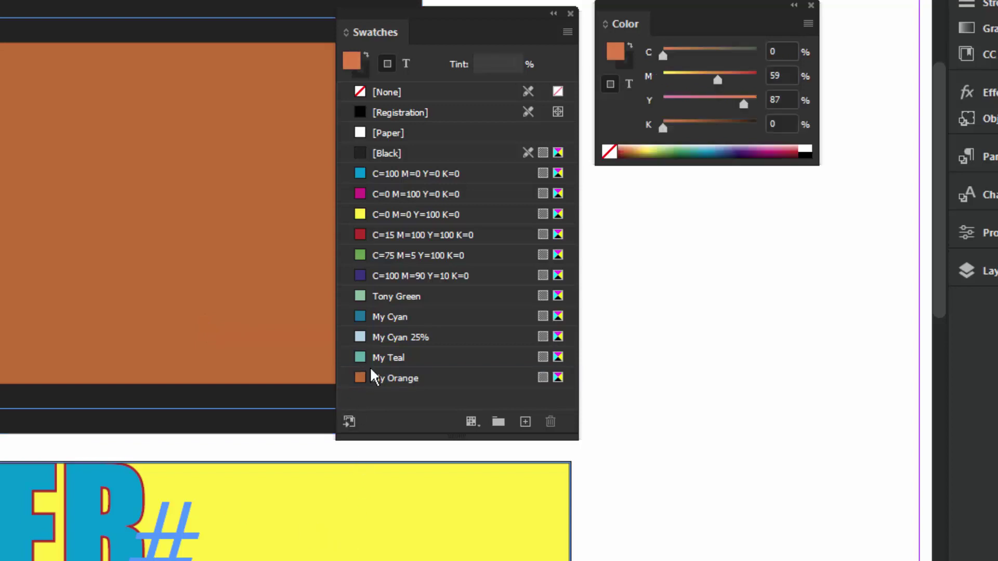
# Raise Cyan to 79 in My Orange's Swatch Options, making it green C=79 M=21 Y=100 K=13
pyautogui.doubleClick(407, 378)
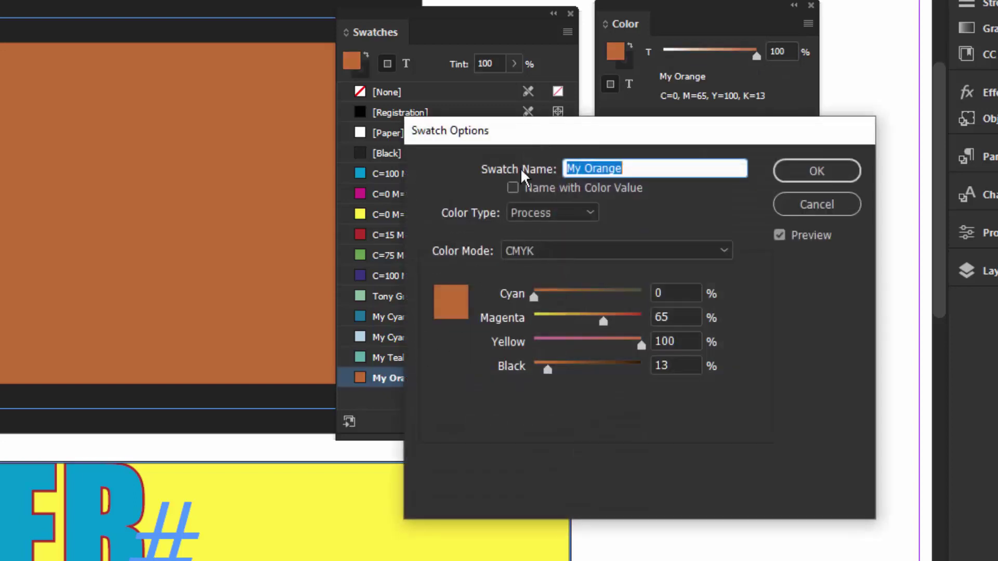
pyautogui.moveTo(531, 137); pyautogui.dragTo(445, 134)
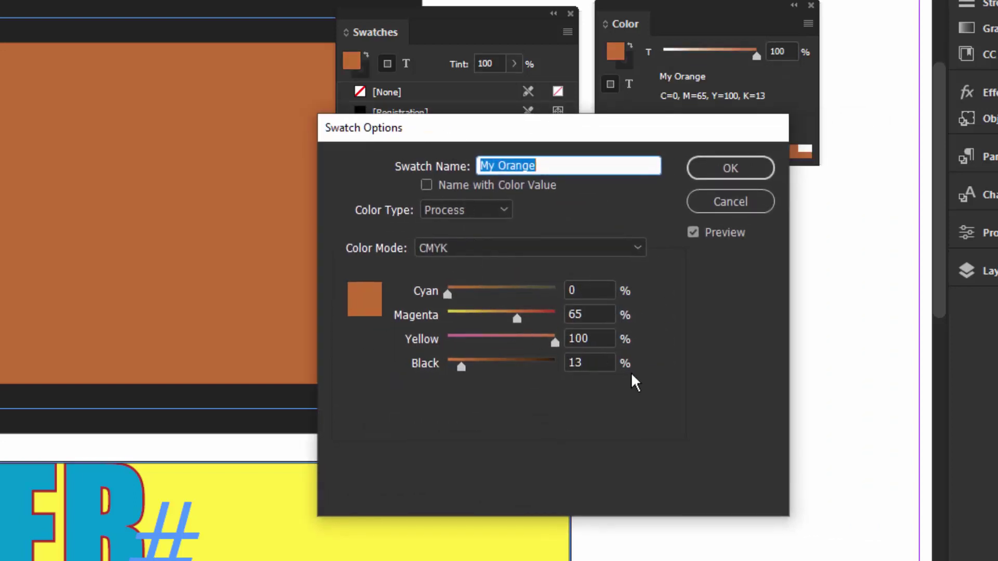
pyautogui.moveTo(450, 294); pyautogui.dragTo(477, 341)
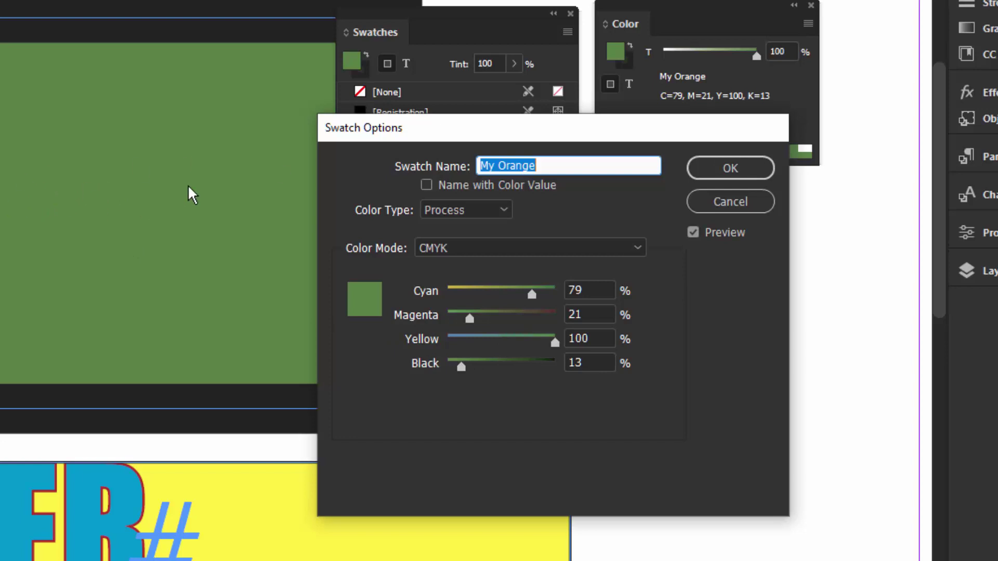
pyautogui.moveTo(473, 136); pyautogui.dragTo(493, 144)
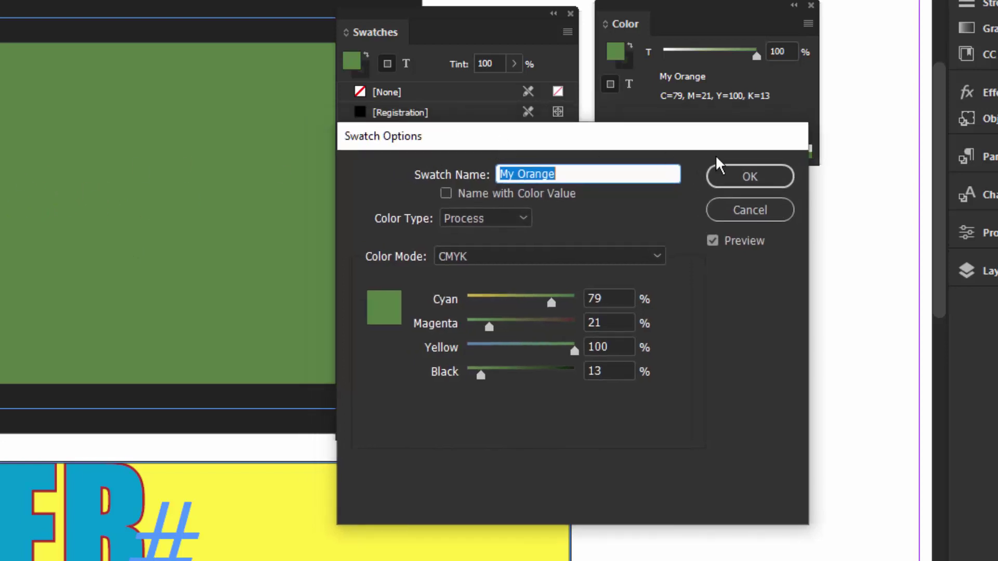
pyautogui.click(769, 177)
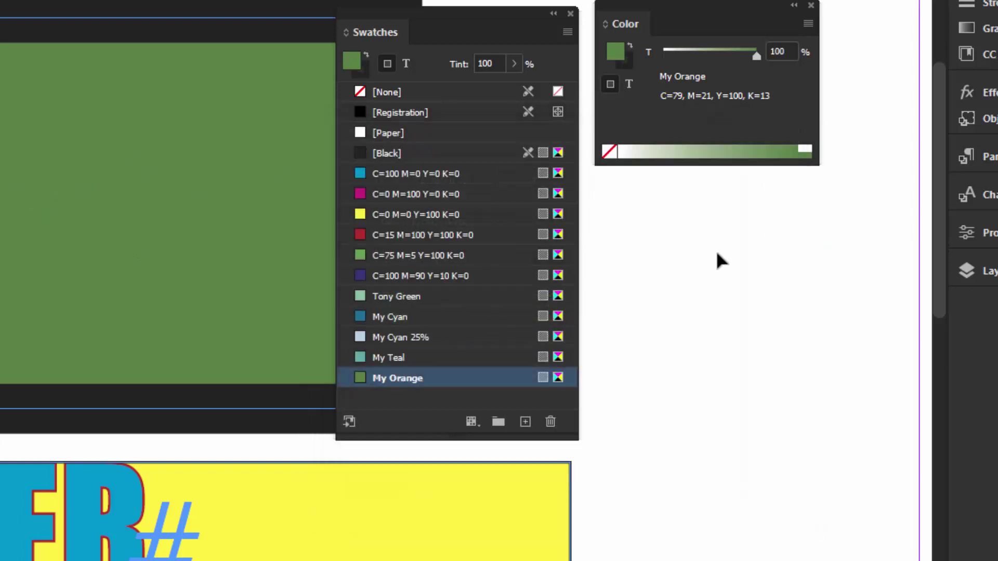
# Rearrange the Color and Swatches panels, set My Orange's tint to 43%, and save it as a swatch
pyautogui.moveTo(494, 18); pyautogui.dragTo(709, 274)
pyautogui.moveTo(722, 6); pyautogui.dragTo(439, 74)
pyautogui.moveTo(473, 123); pyautogui.dragTo(423, 141)
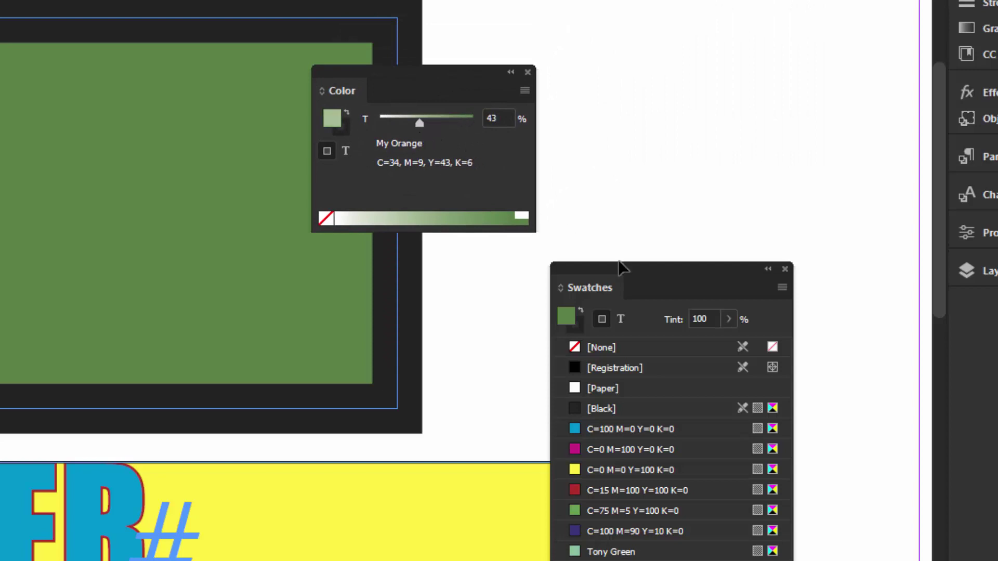
pyautogui.moveTo(675, 264); pyautogui.dragTo(671, 0)
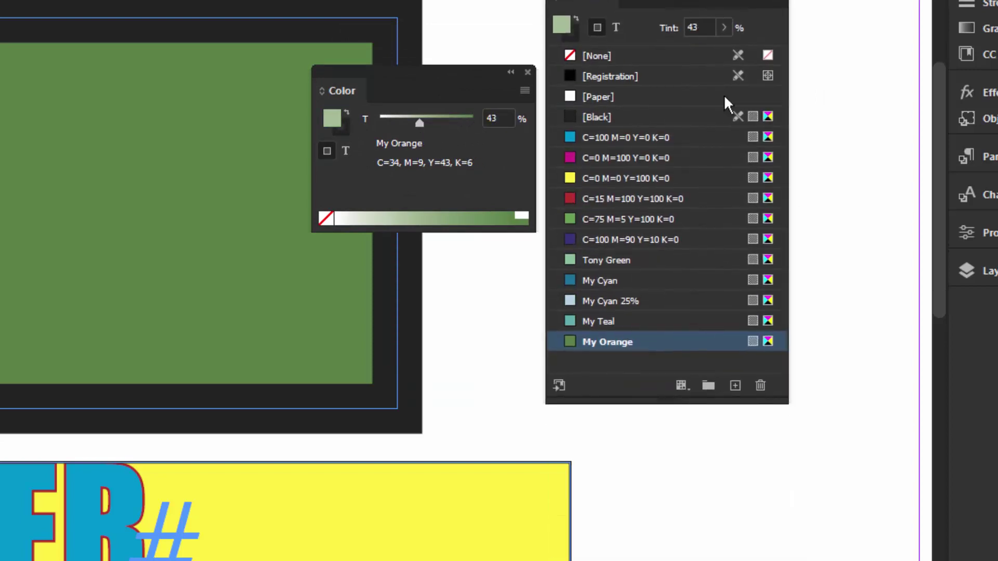
pyautogui.click(736, 387)
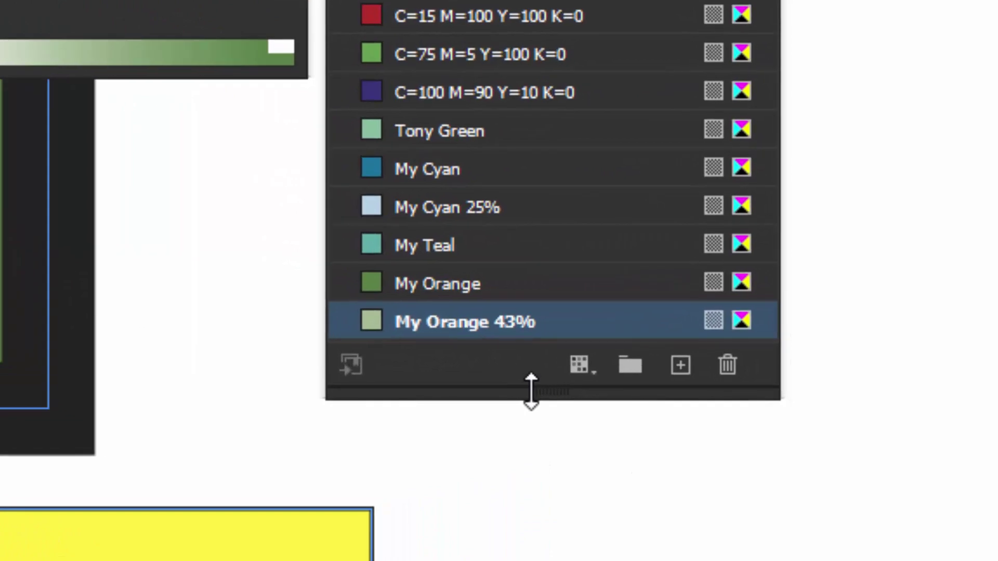
pyautogui.moveTo(654, 398); pyautogui.dragTo(657, 440)
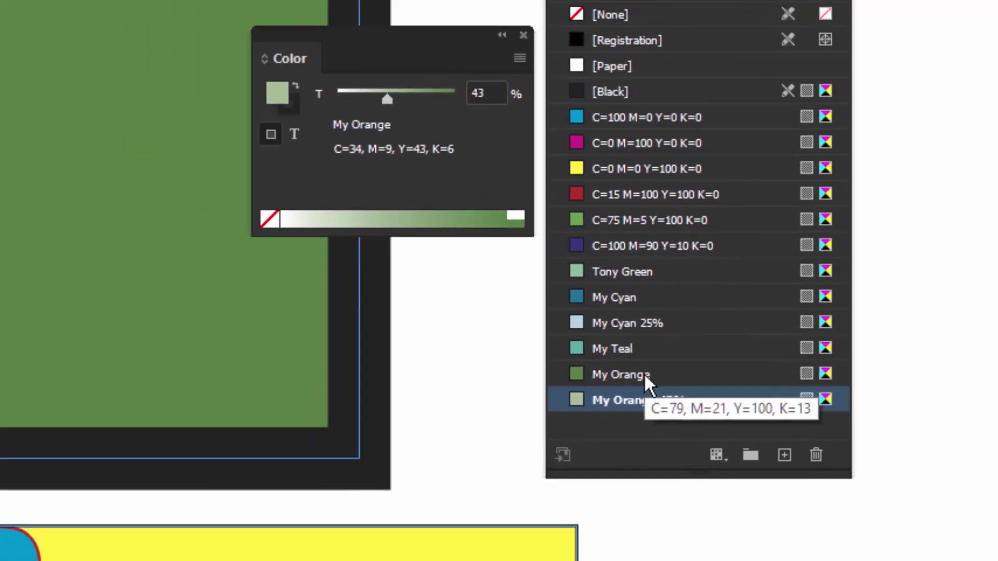
# Edit My Orange back to orange with Cyan 0 and more Magenta, updating its 43% tint
pyautogui.doubleClick(604, 353)
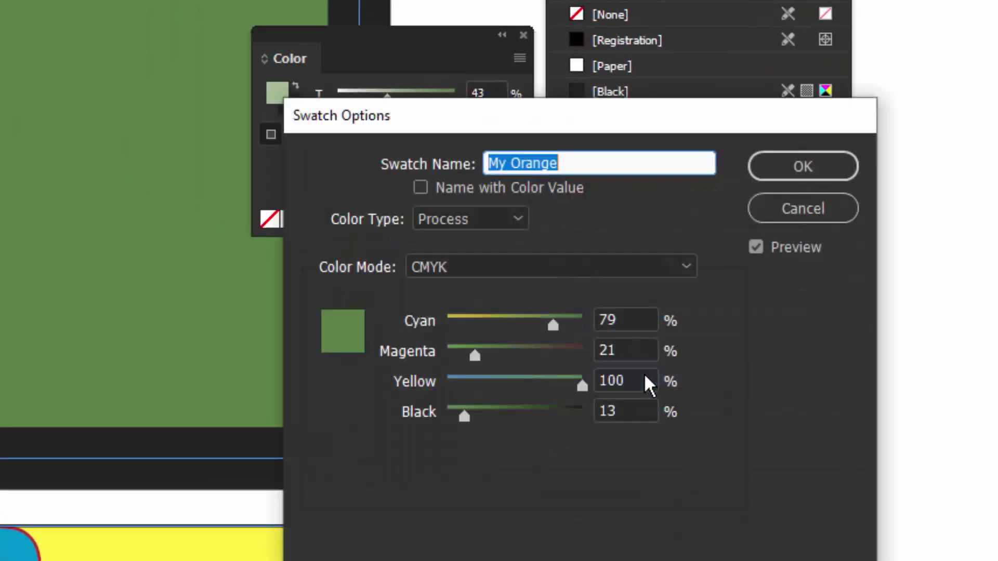
pyautogui.moveTo(554, 325); pyautogui.dragTo(543, 353)
pyautogui.click(832, 166)
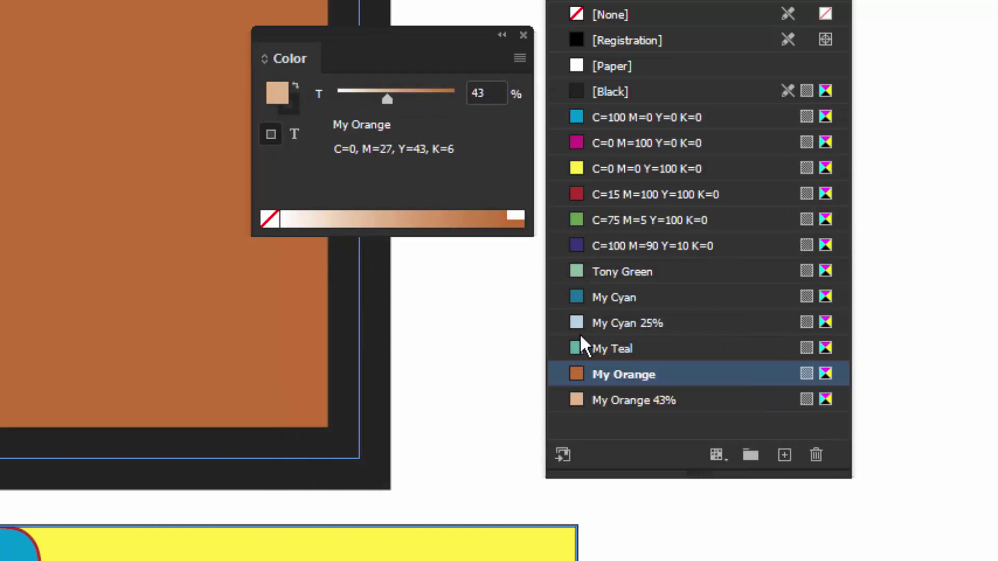
# Drag swatches onto frames: C=100 cyan into the inner box, yellow on the border, Tony Green on the banner
pyautogui.moveTo(572, 370); pyautogui.dragTo(369, 344)
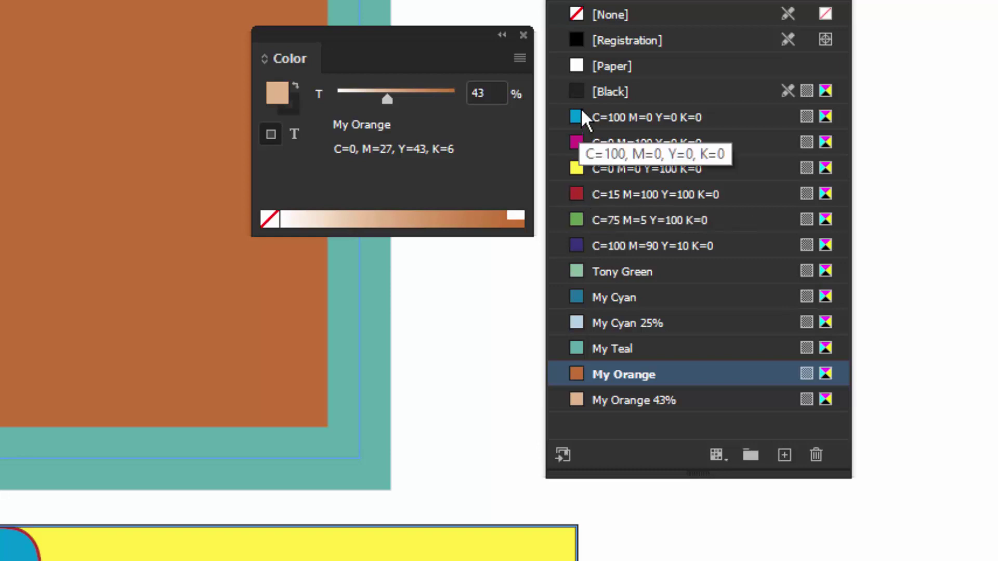
pyautogui.moveTo(578, 114); pyautogui.dragTo(87, 222)
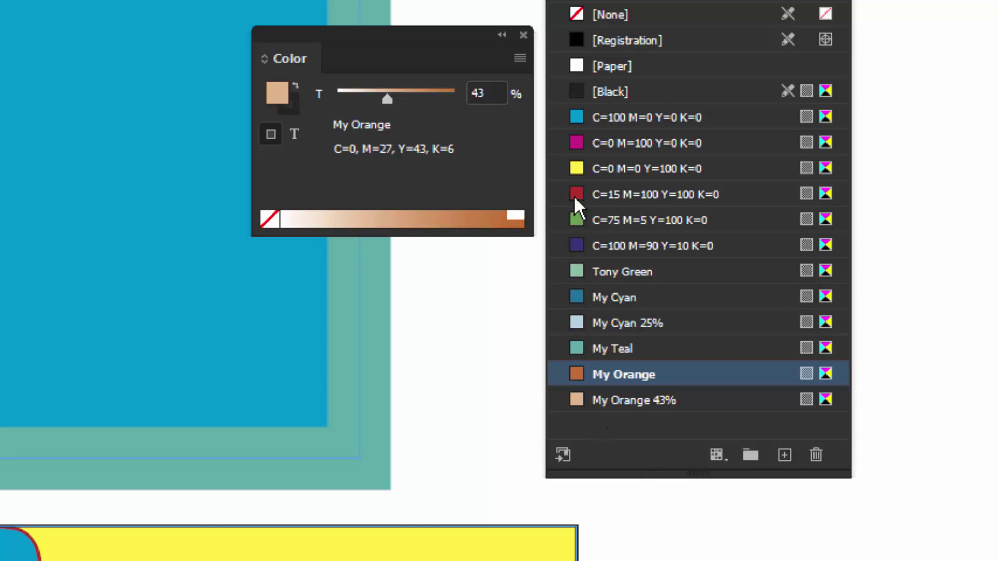
pyautogui.moveTo(579, 170); pyautogui.dragTo(364, 364)
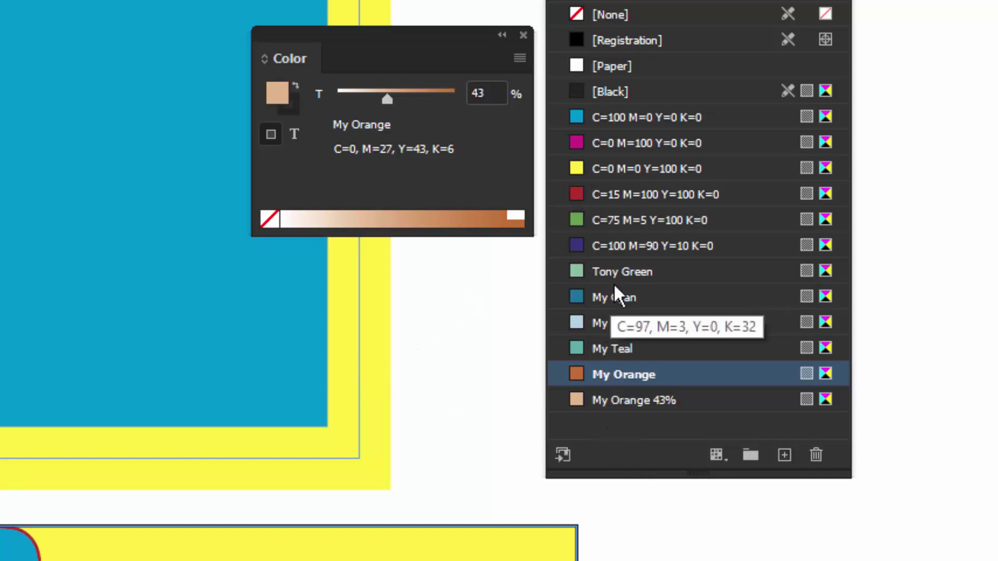
pyautogui.moveTo(620, 271); pyautogui.dragTo(333, 543)
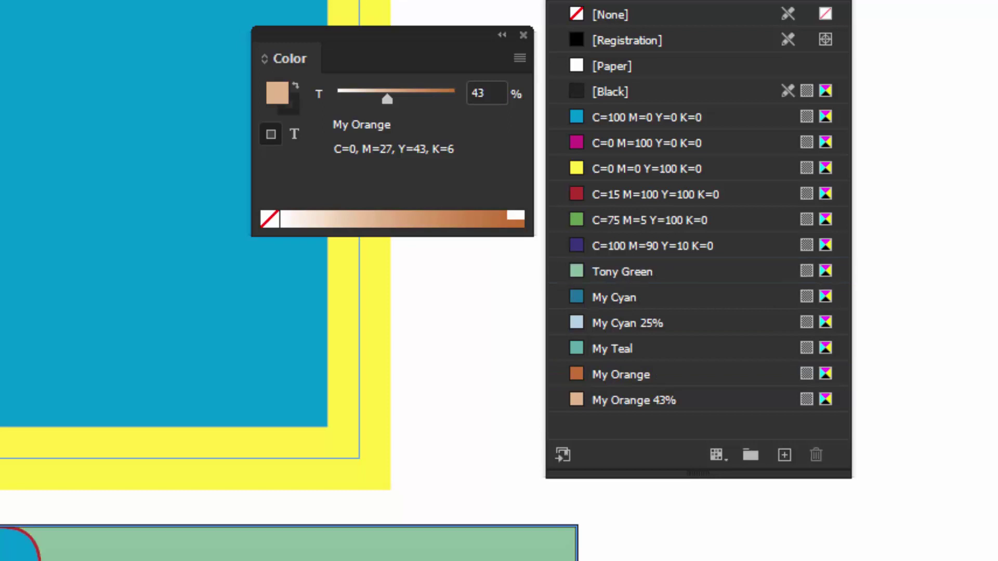